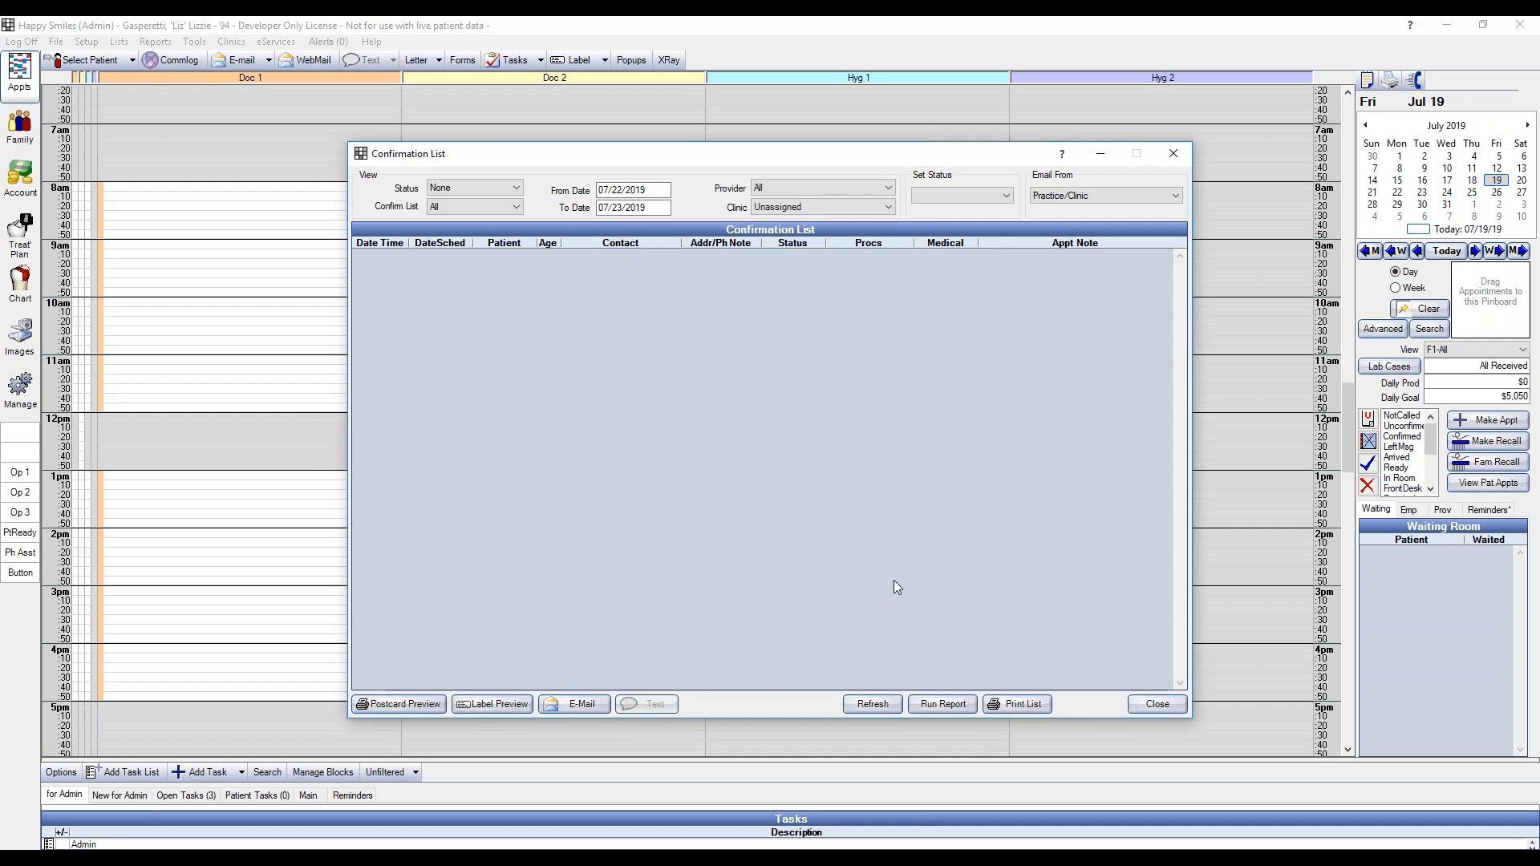
Set the Confirmation List's clinic filter to All and refresh the list.
click(782, 207)
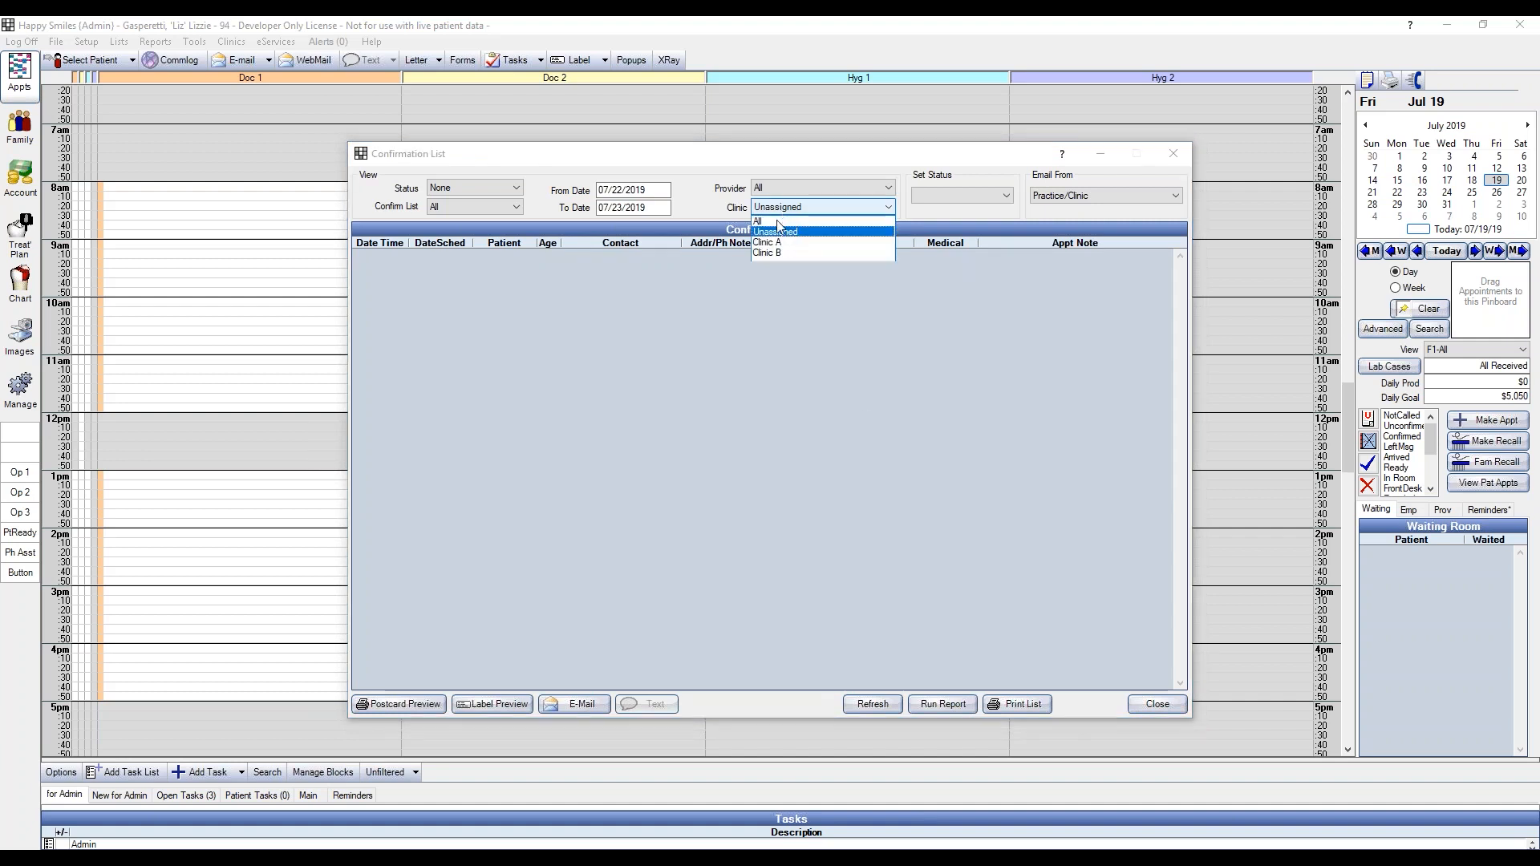
click(777, 220)
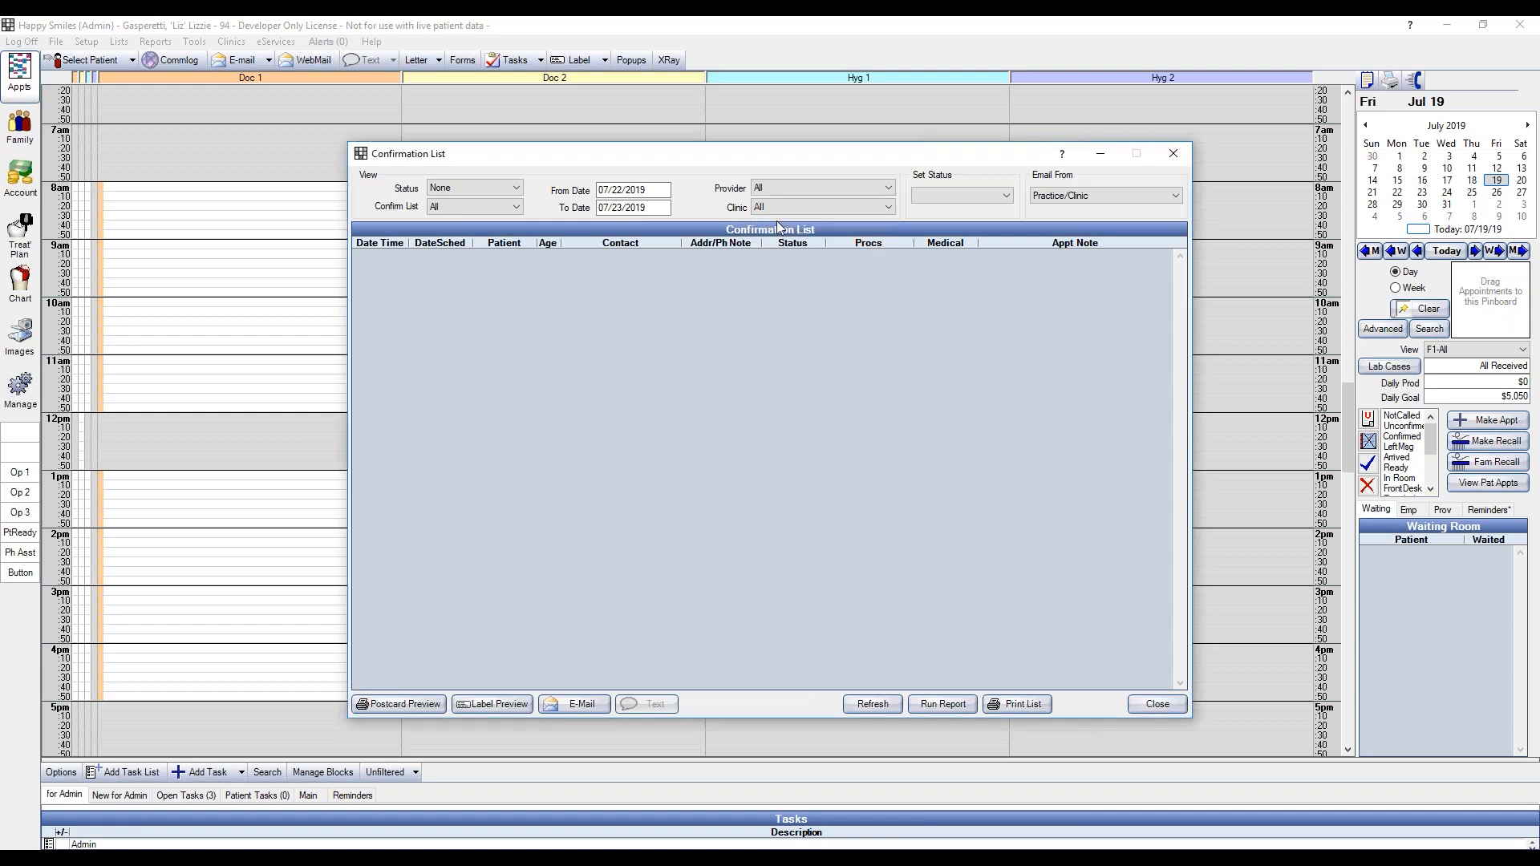
click(871, 704)
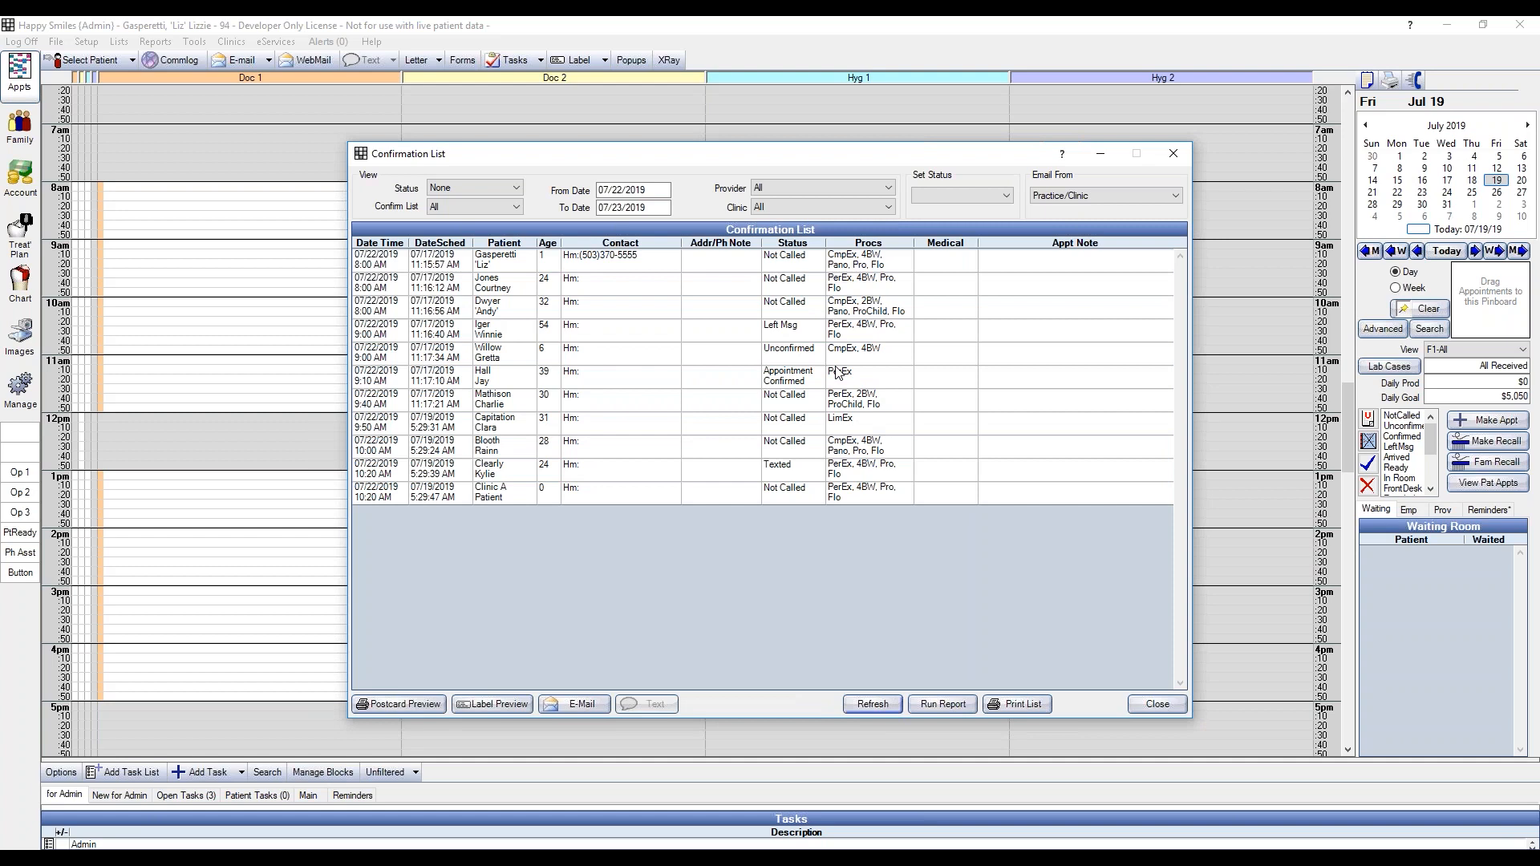
Examine the Confirmation List's status filter options and the Appt Confirmed category in Definitions.
click(463, 189)
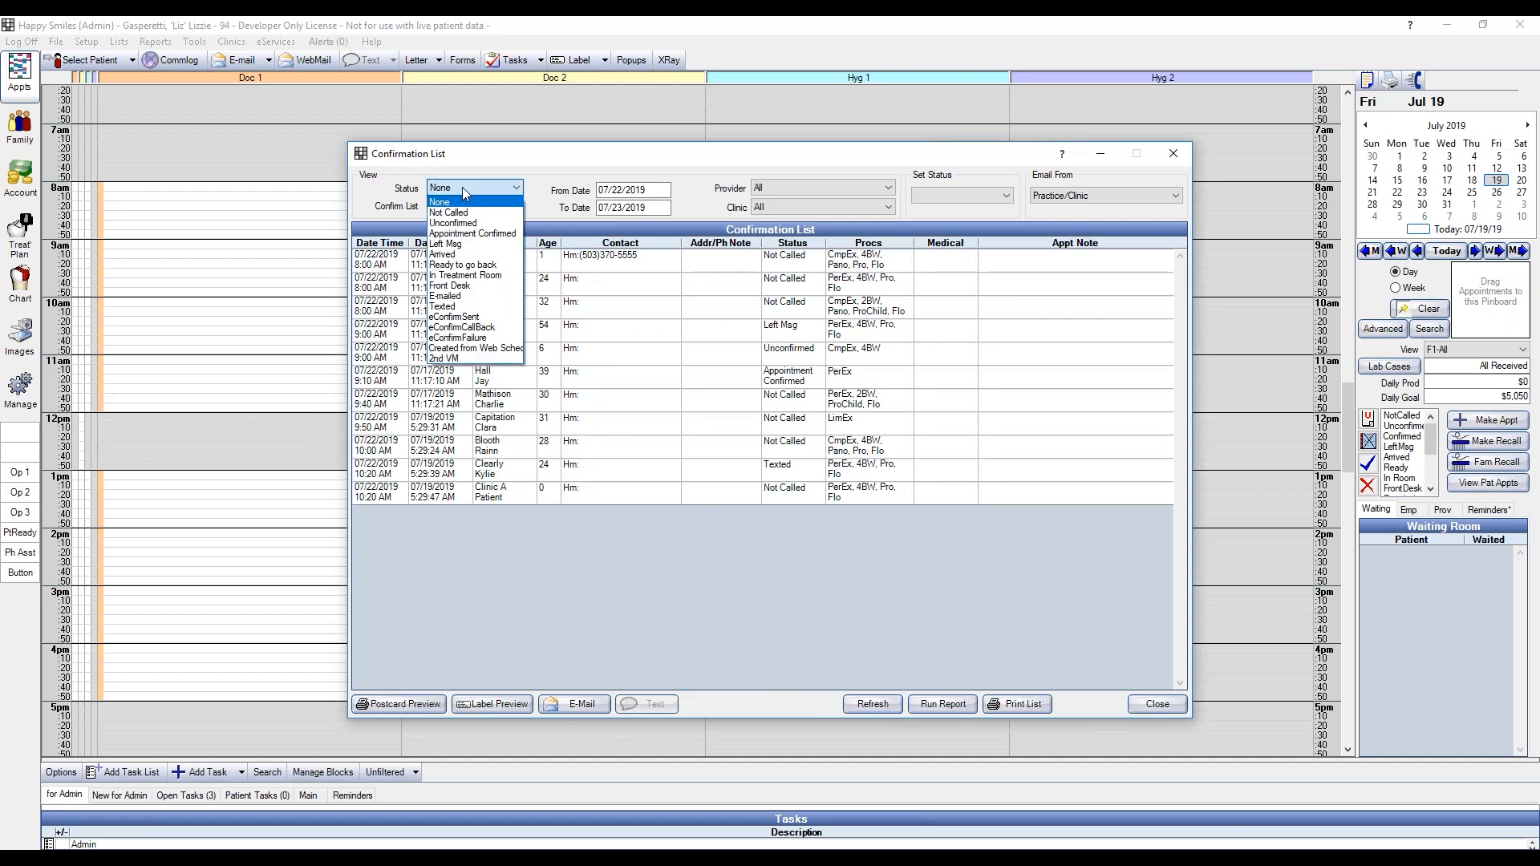
click(462, 186)
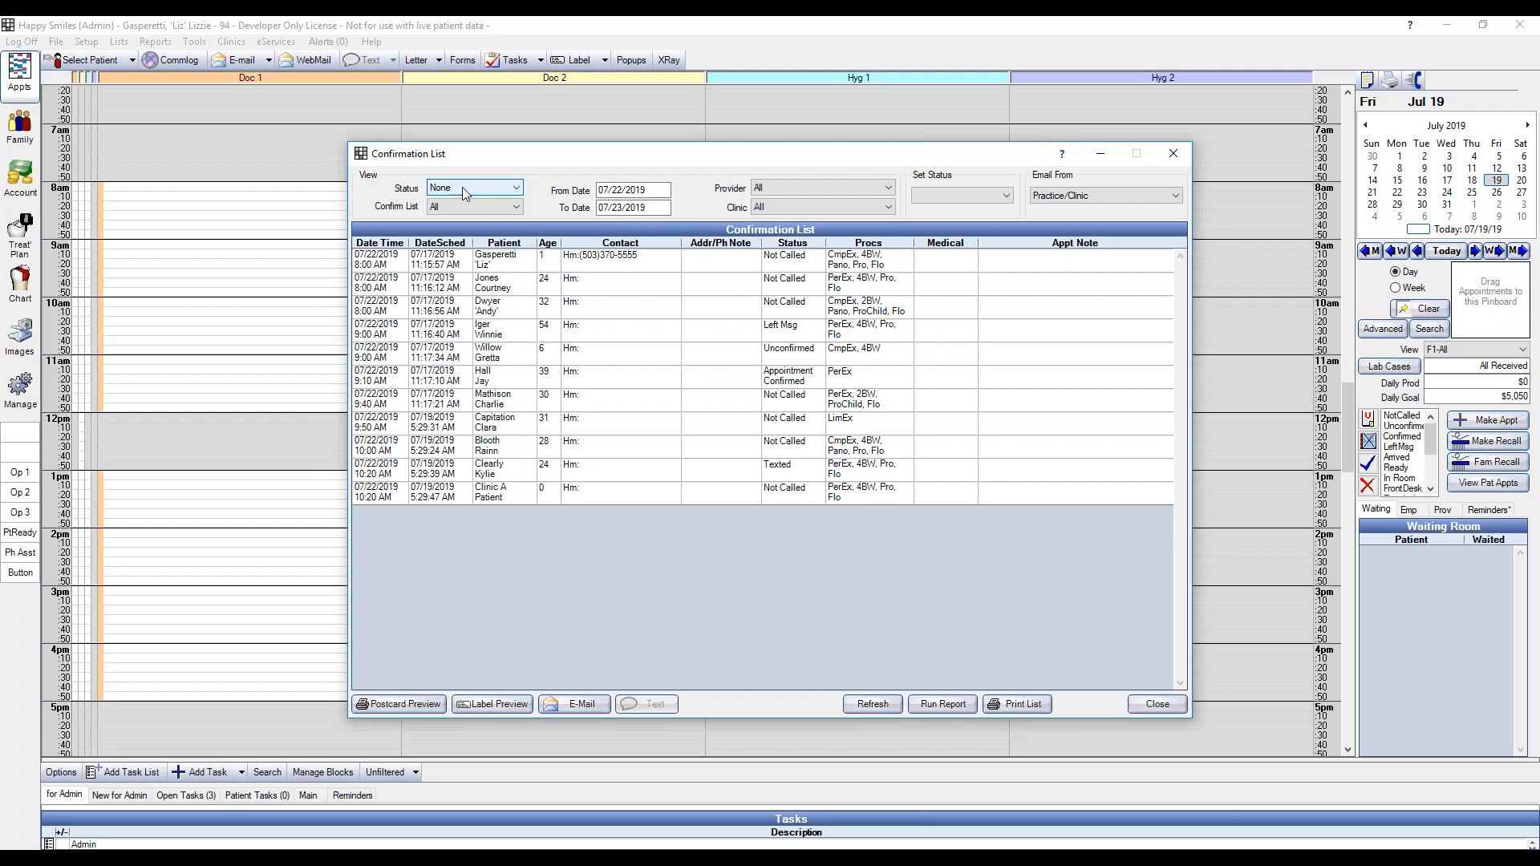
click(87, 44)
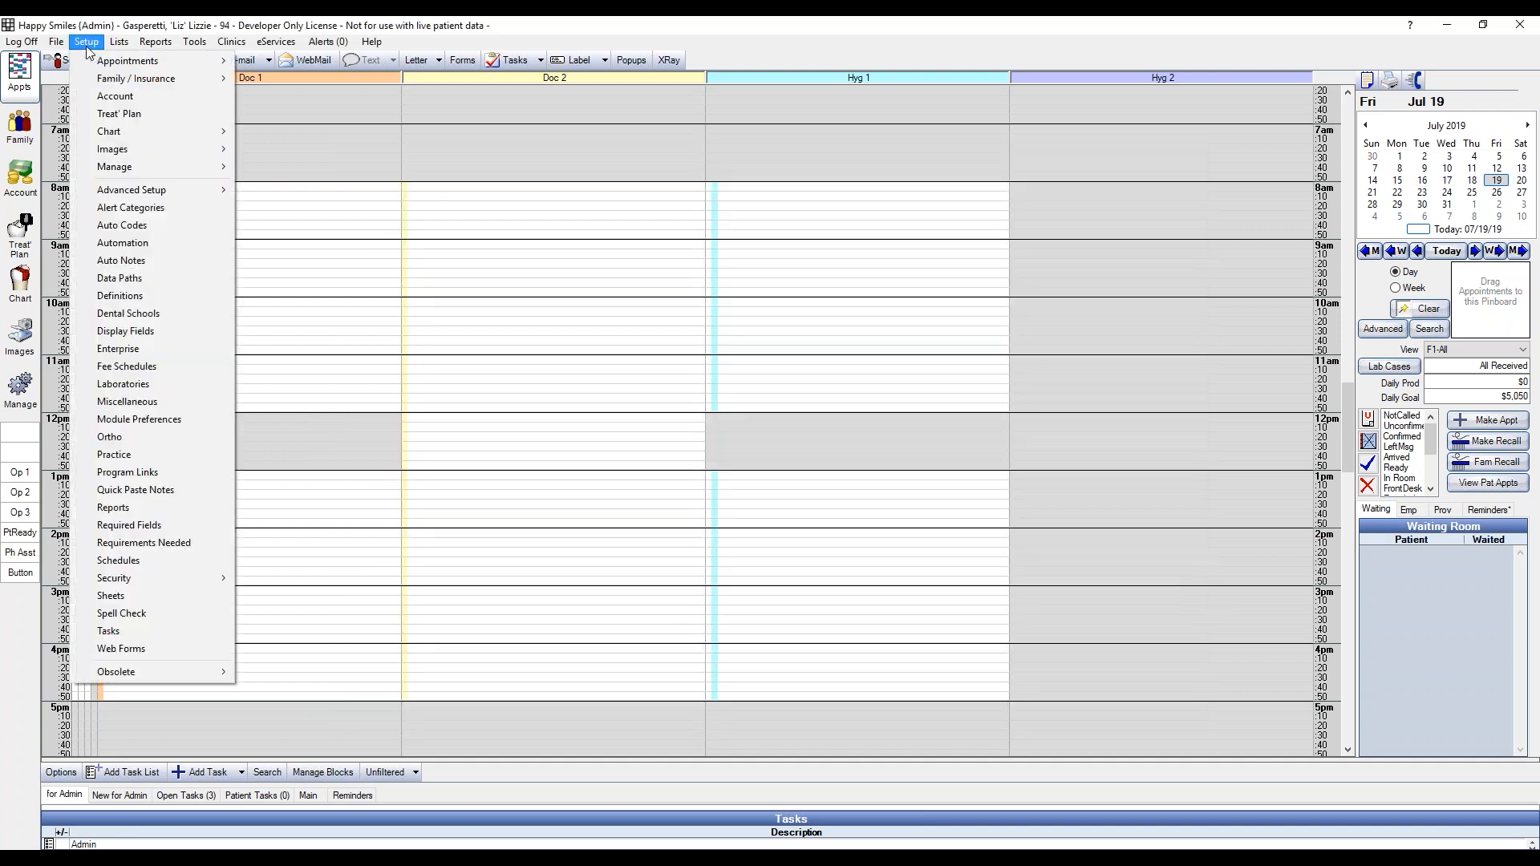
click(131, 297)
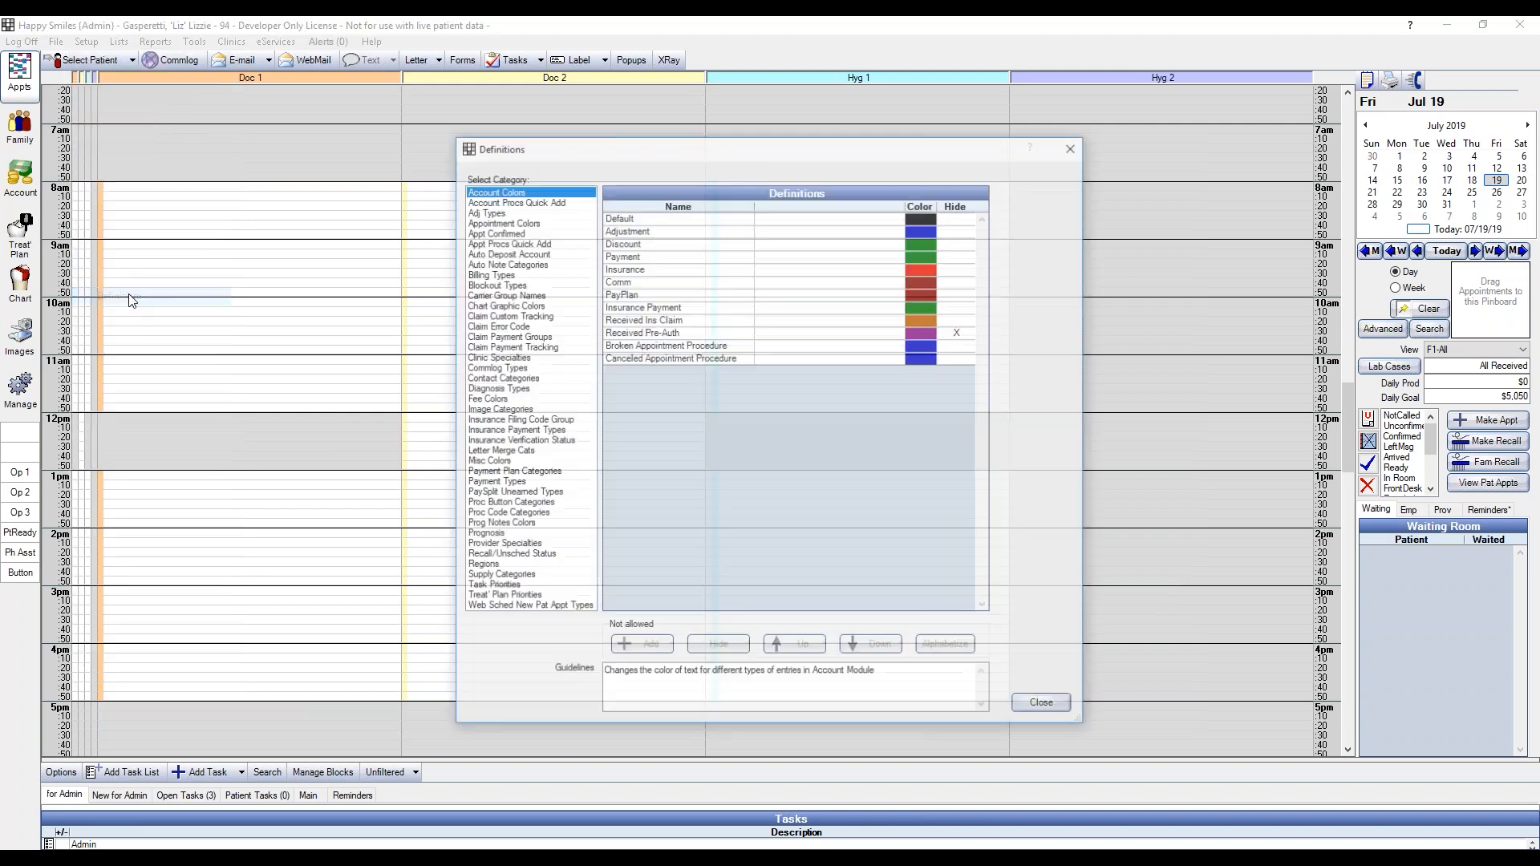
click(479, 234)
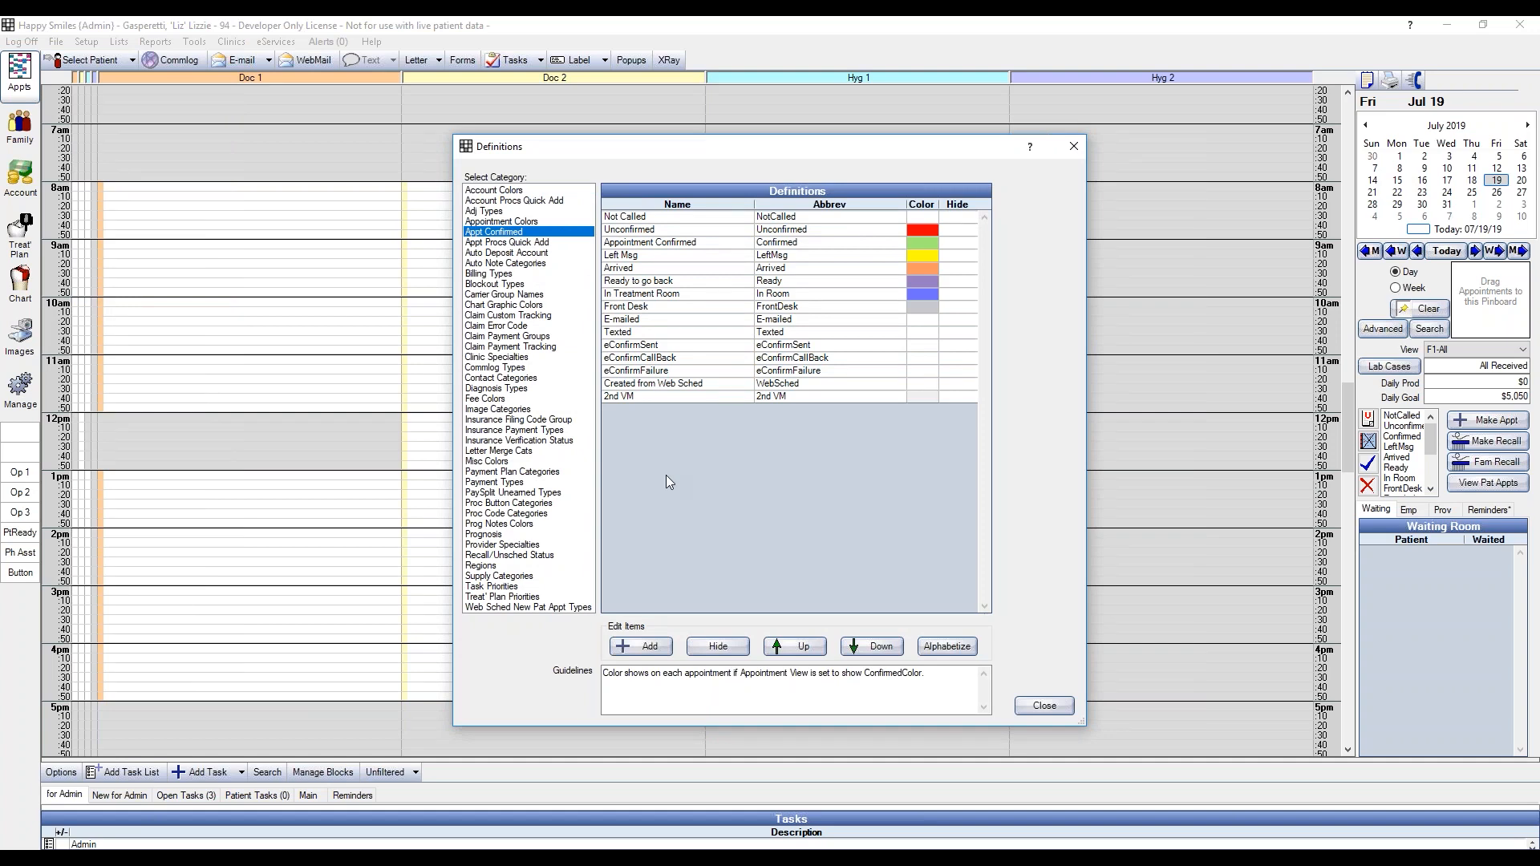
Inspect the form for adding an Appt Confirmed definition without saving, and return to the Confirmation List.
click(647, 647)
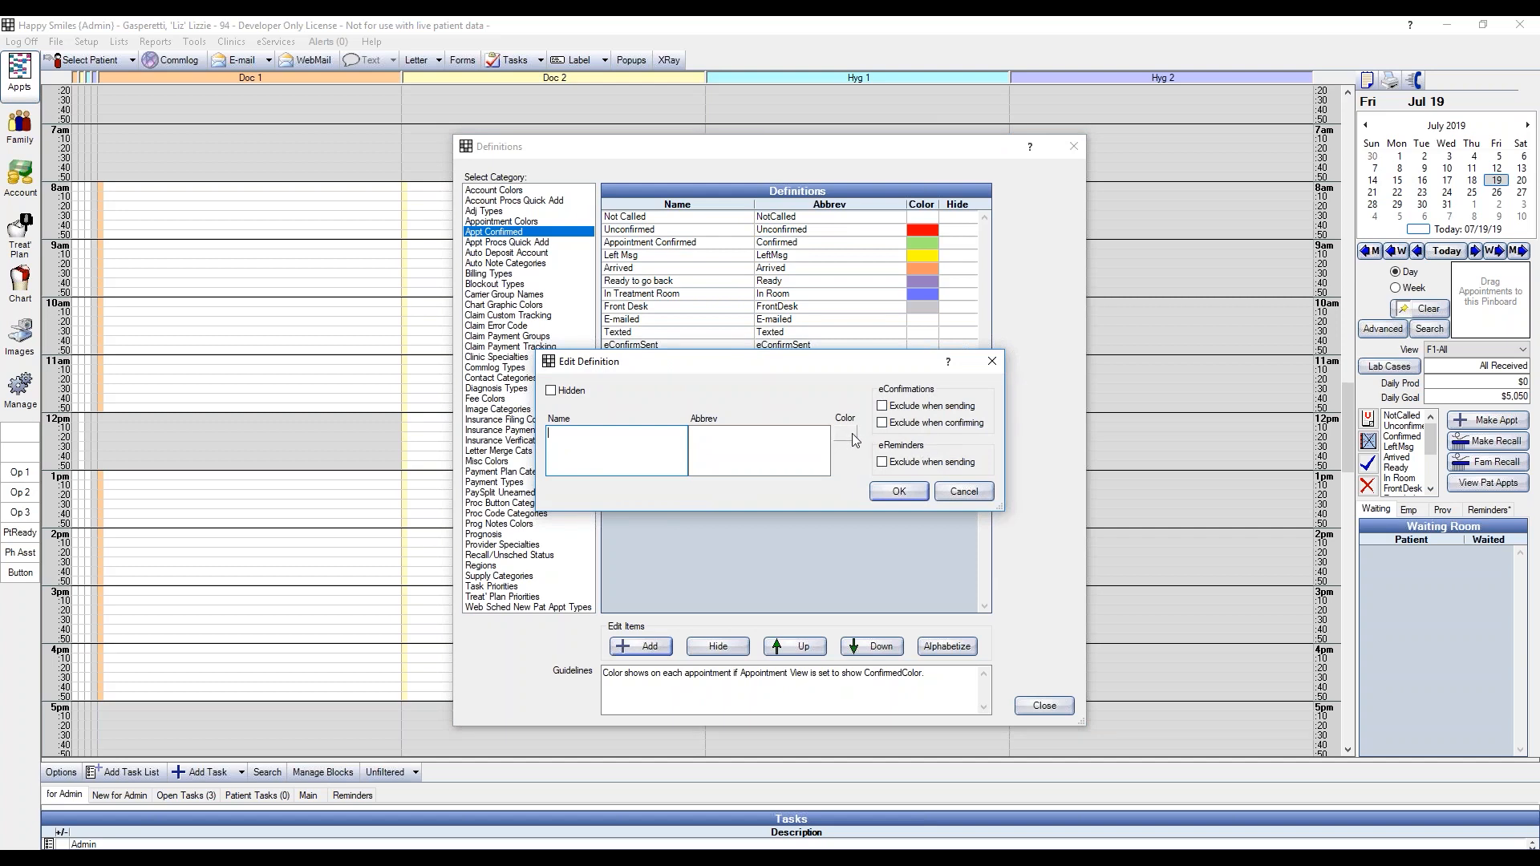
click(964, 491)
click(1044, 705)
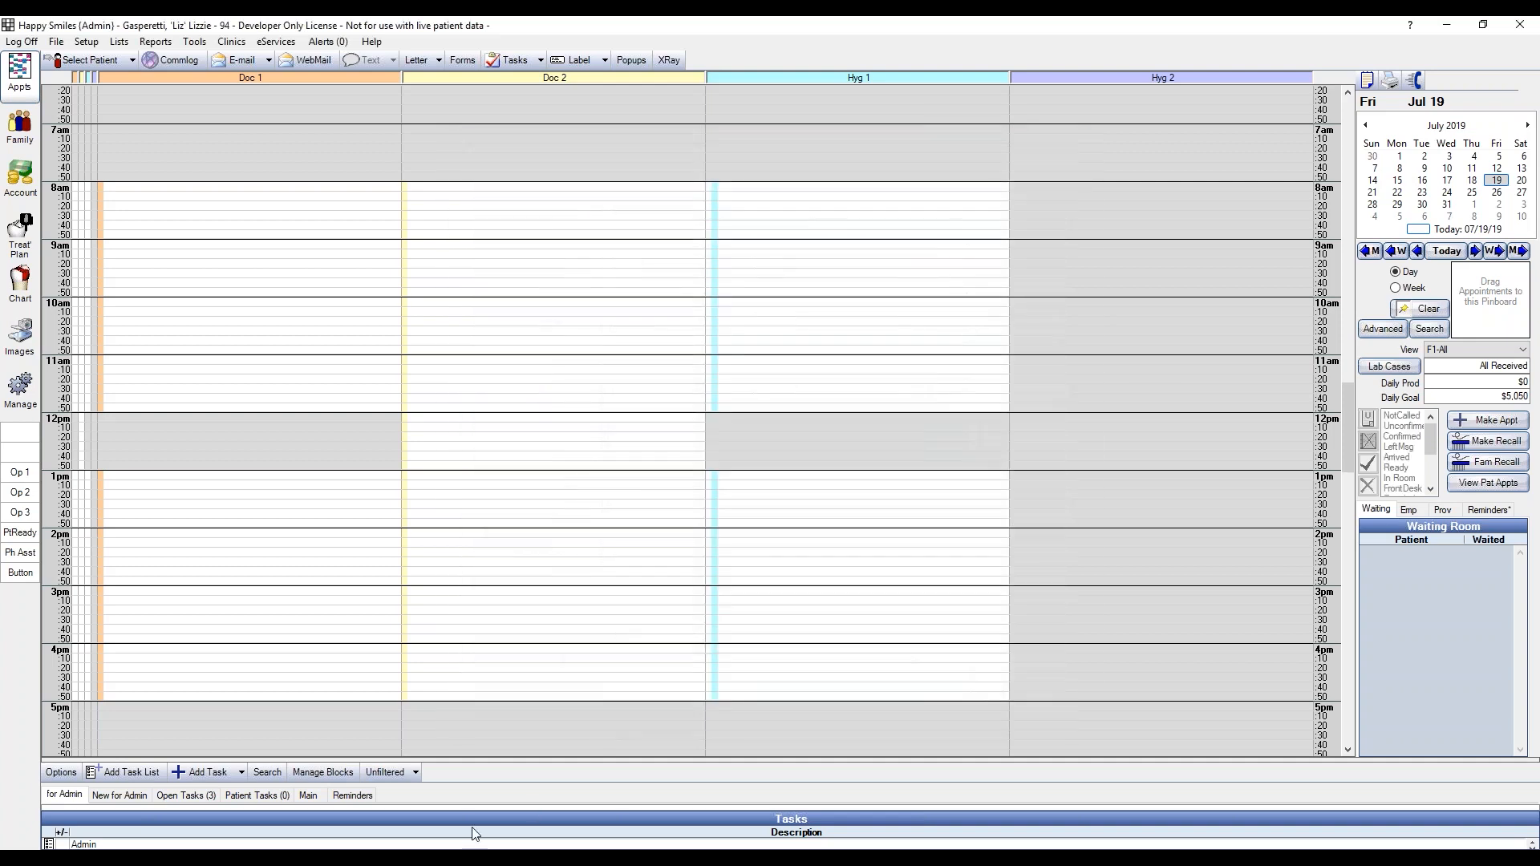
mouse_move(390, 843)
click(414, 810)
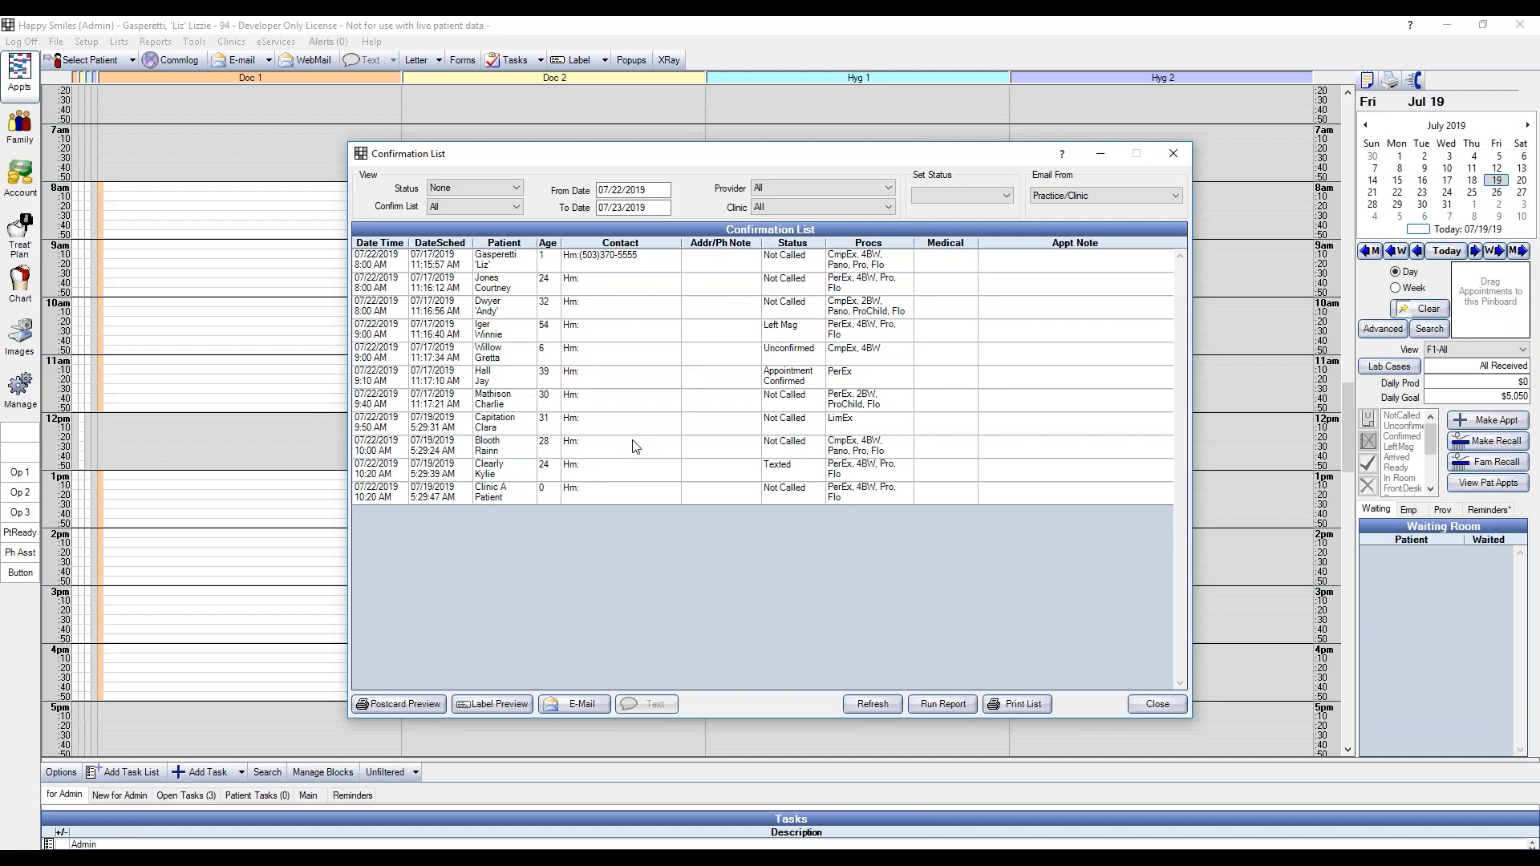
Examine the Confirm List, From Date, Provider and Clinic filters of the Confirmation List without changing them.
click(477, 210)
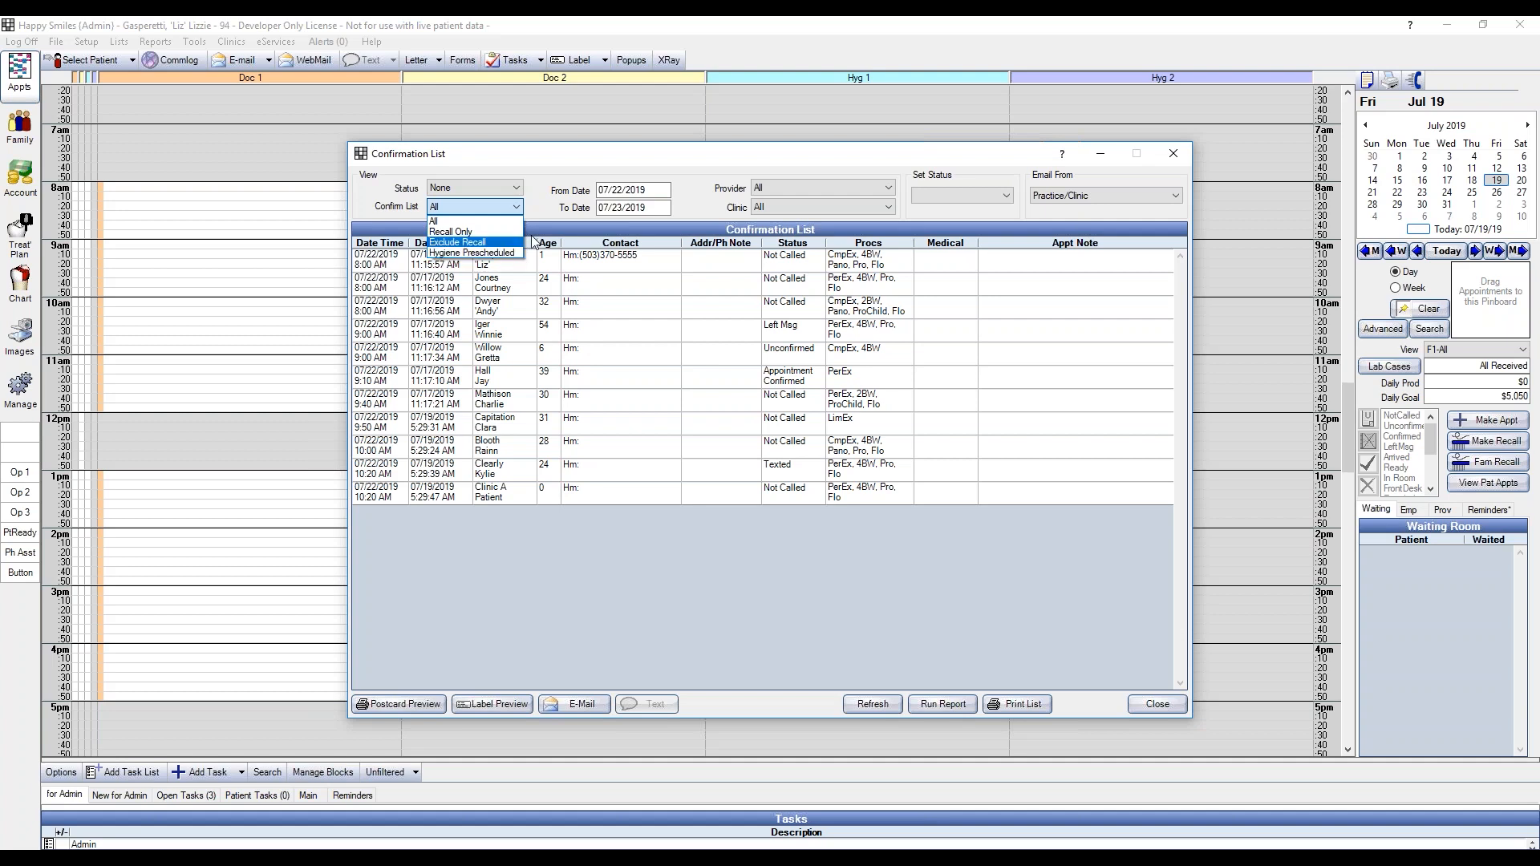
click(576, 212)
click(659, 190)
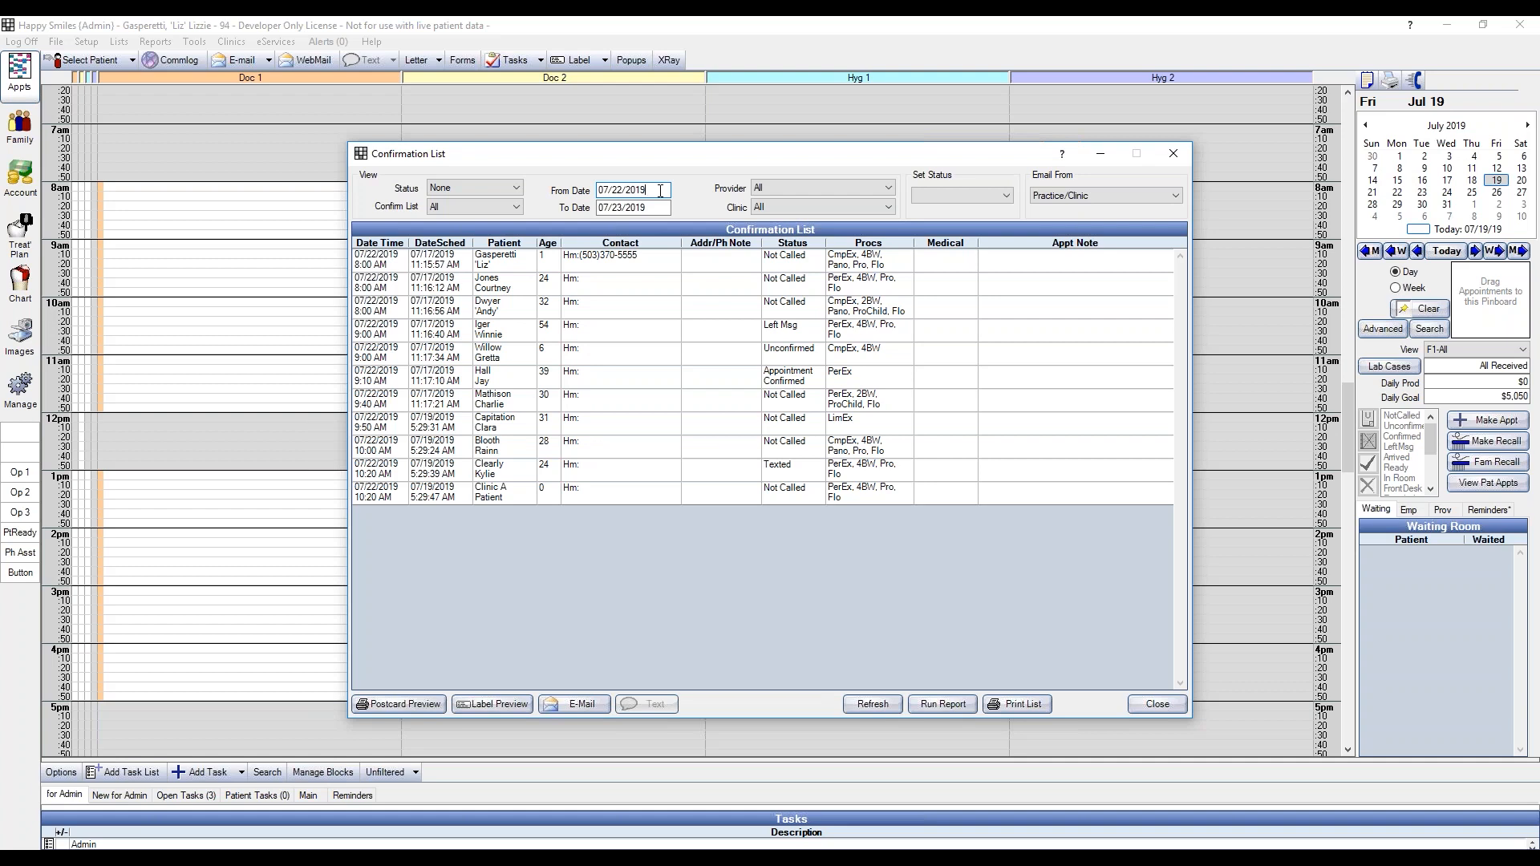
click(781, 186)
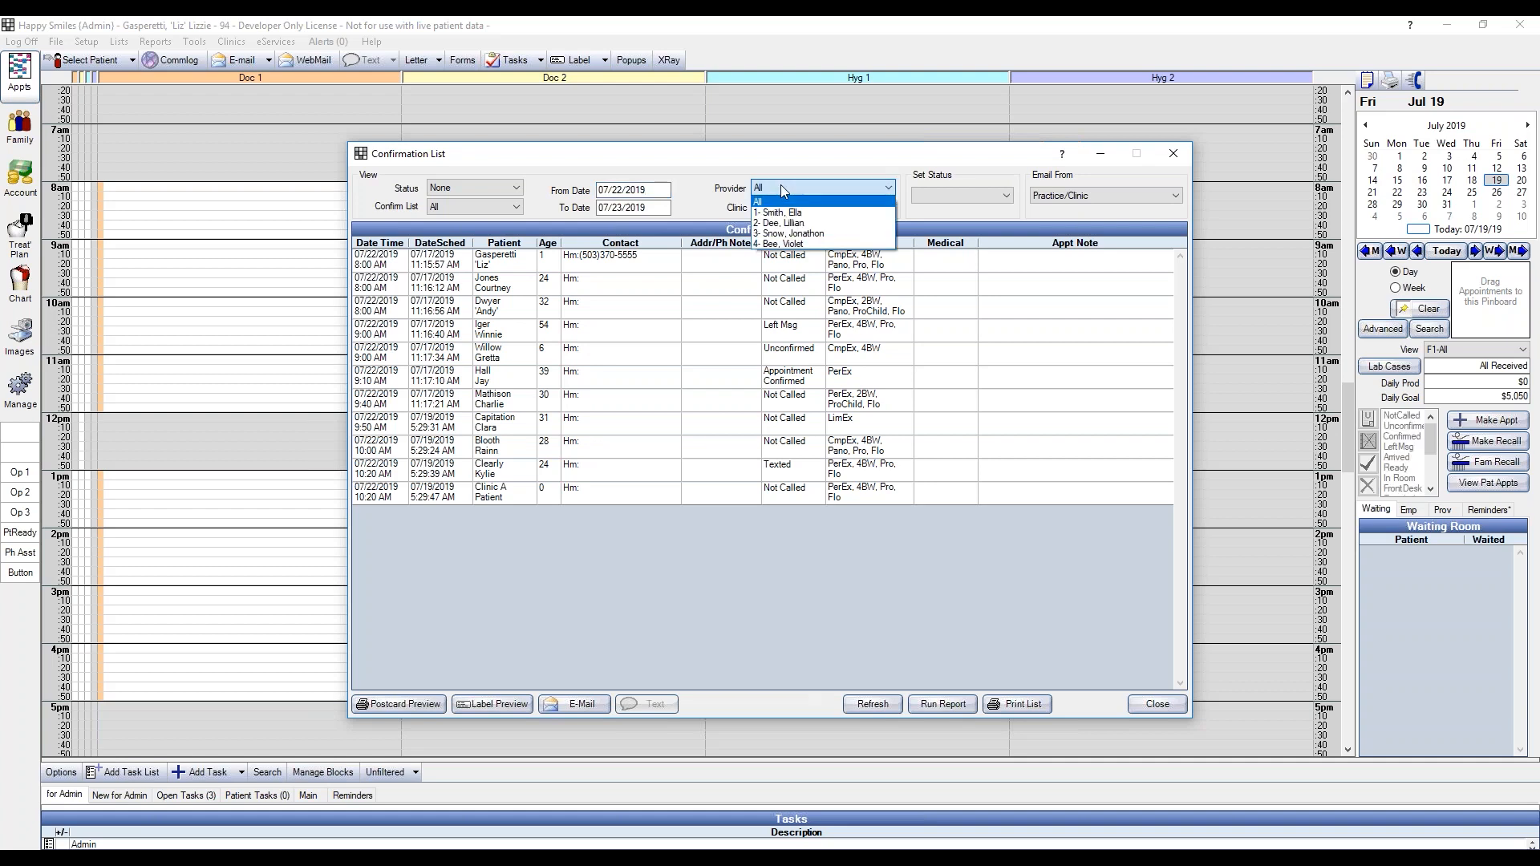
click(781, 186)
click(791, 204)
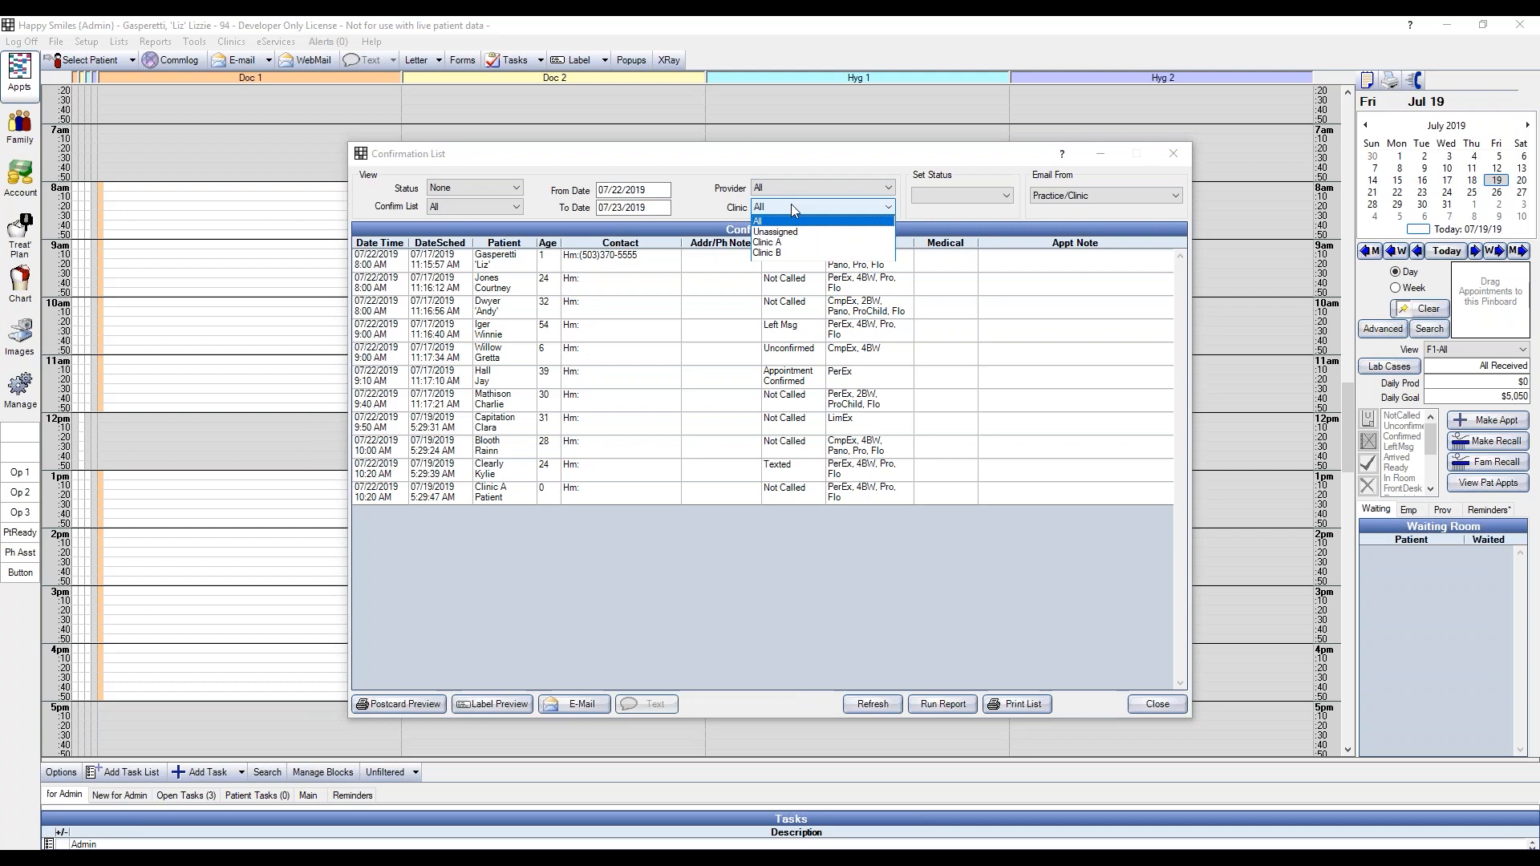
click(792, 206)
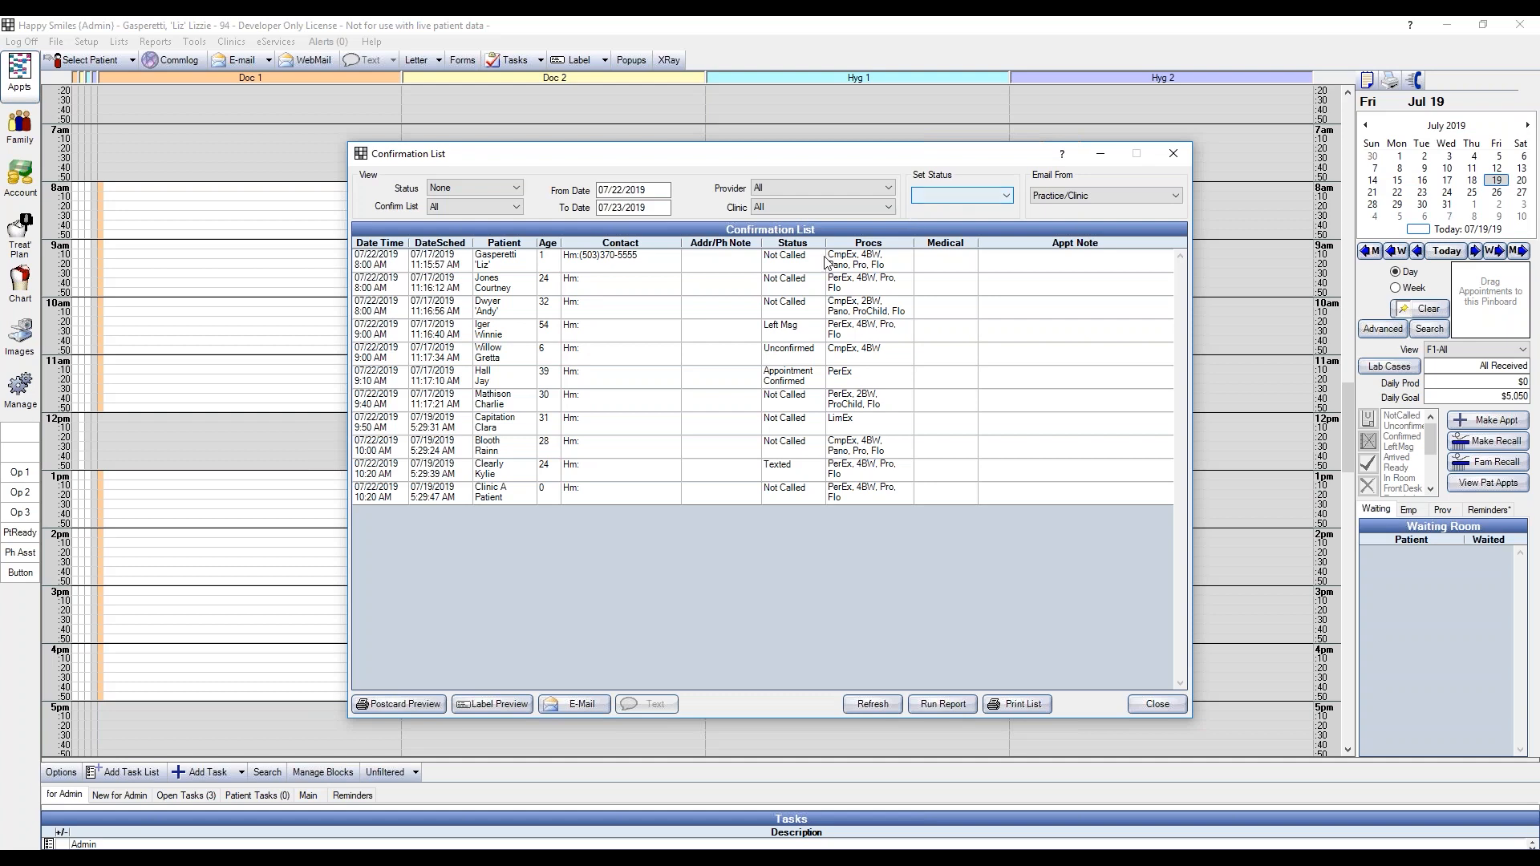
Set the status of the first two listed appointments to Left Msg, and check the Email From options.
drag(786, 266, 786, 279)
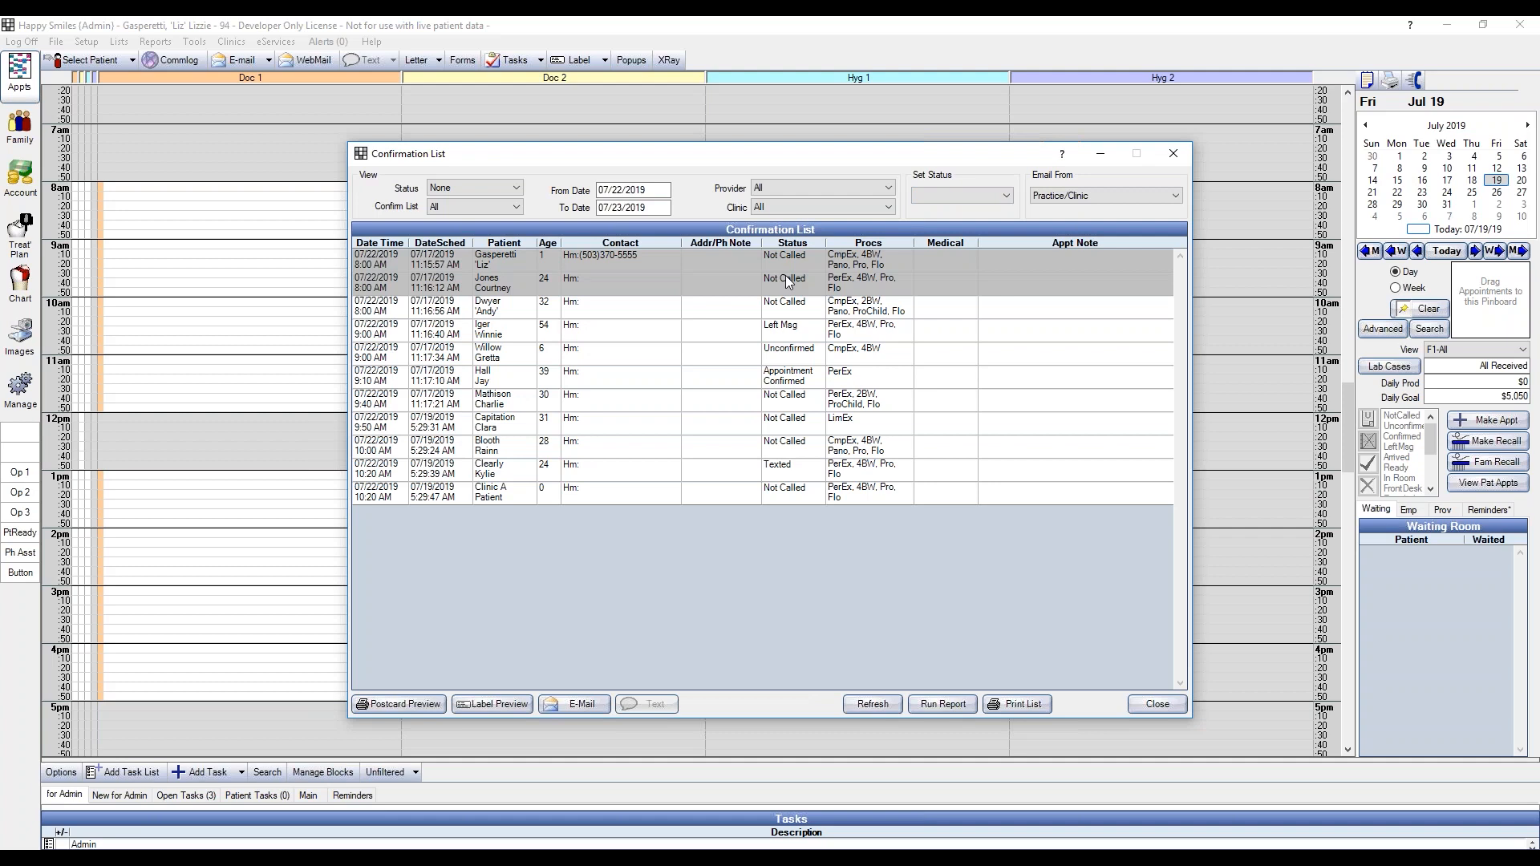
click(940, 192)
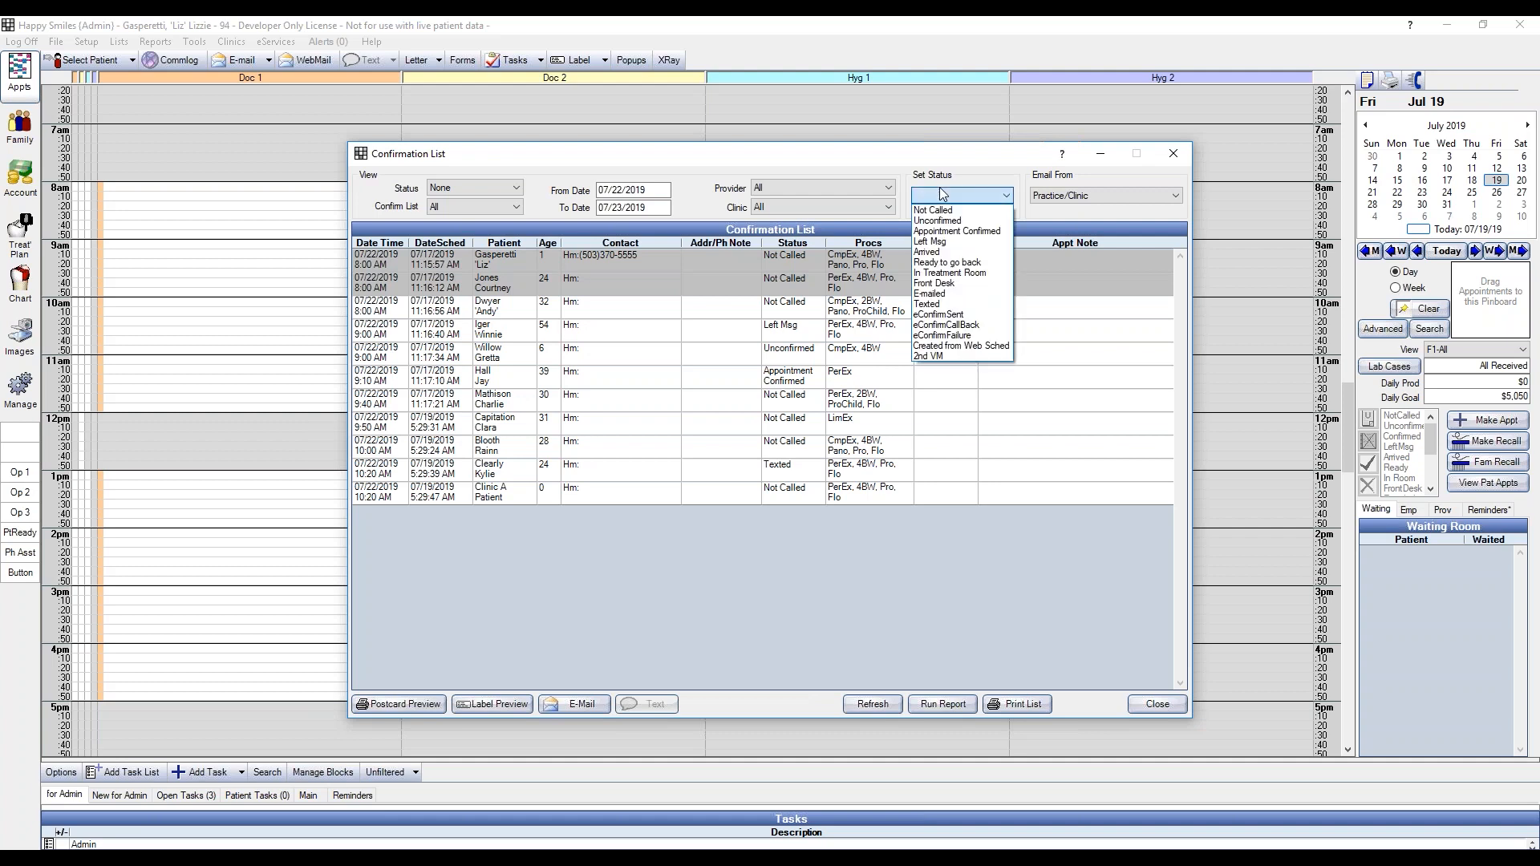
click(930, 241)
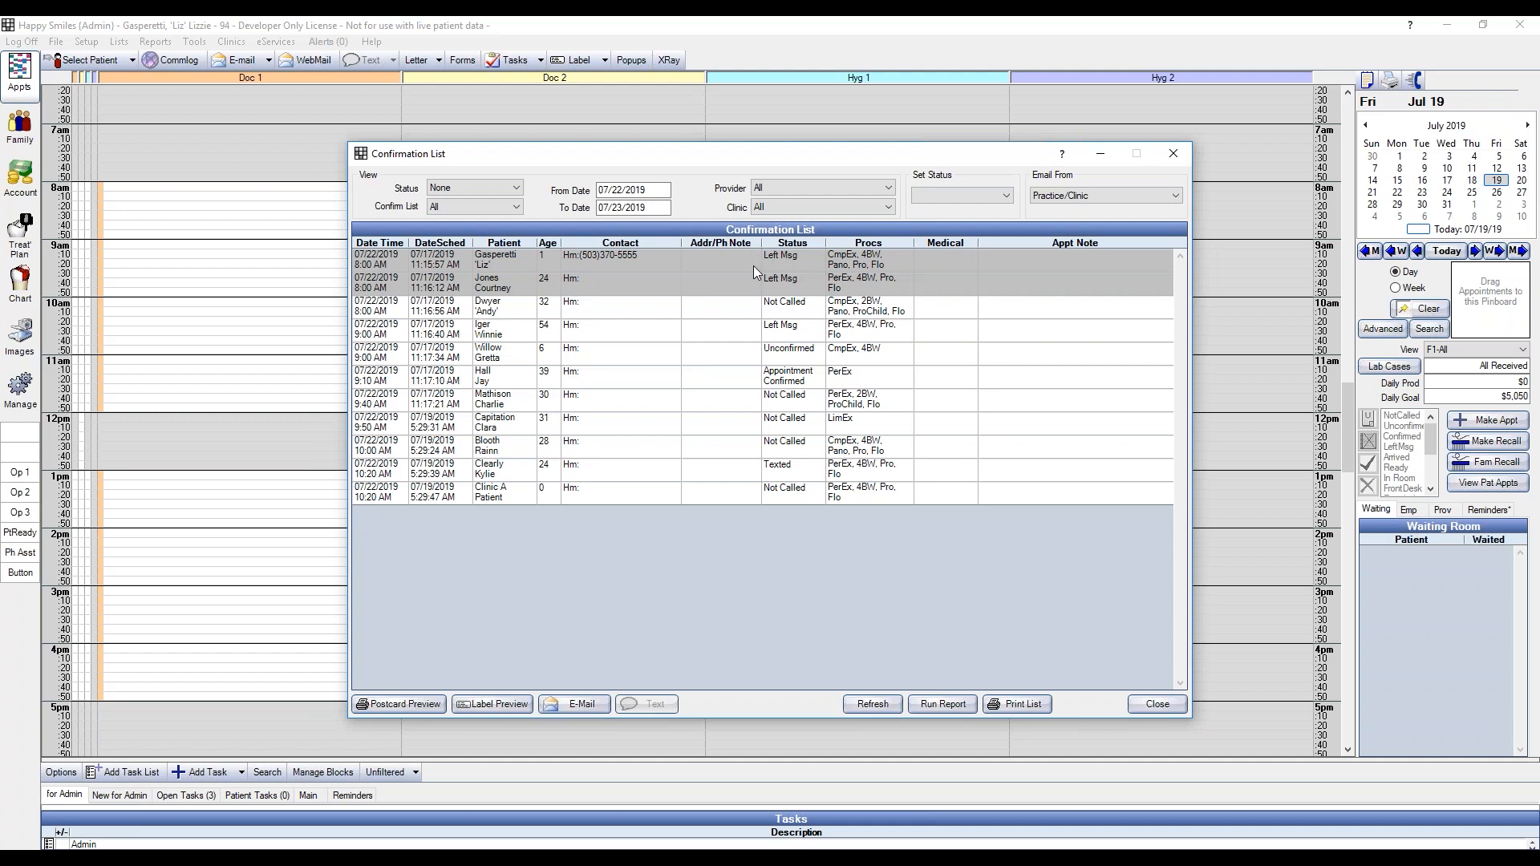
click(1076, 199)
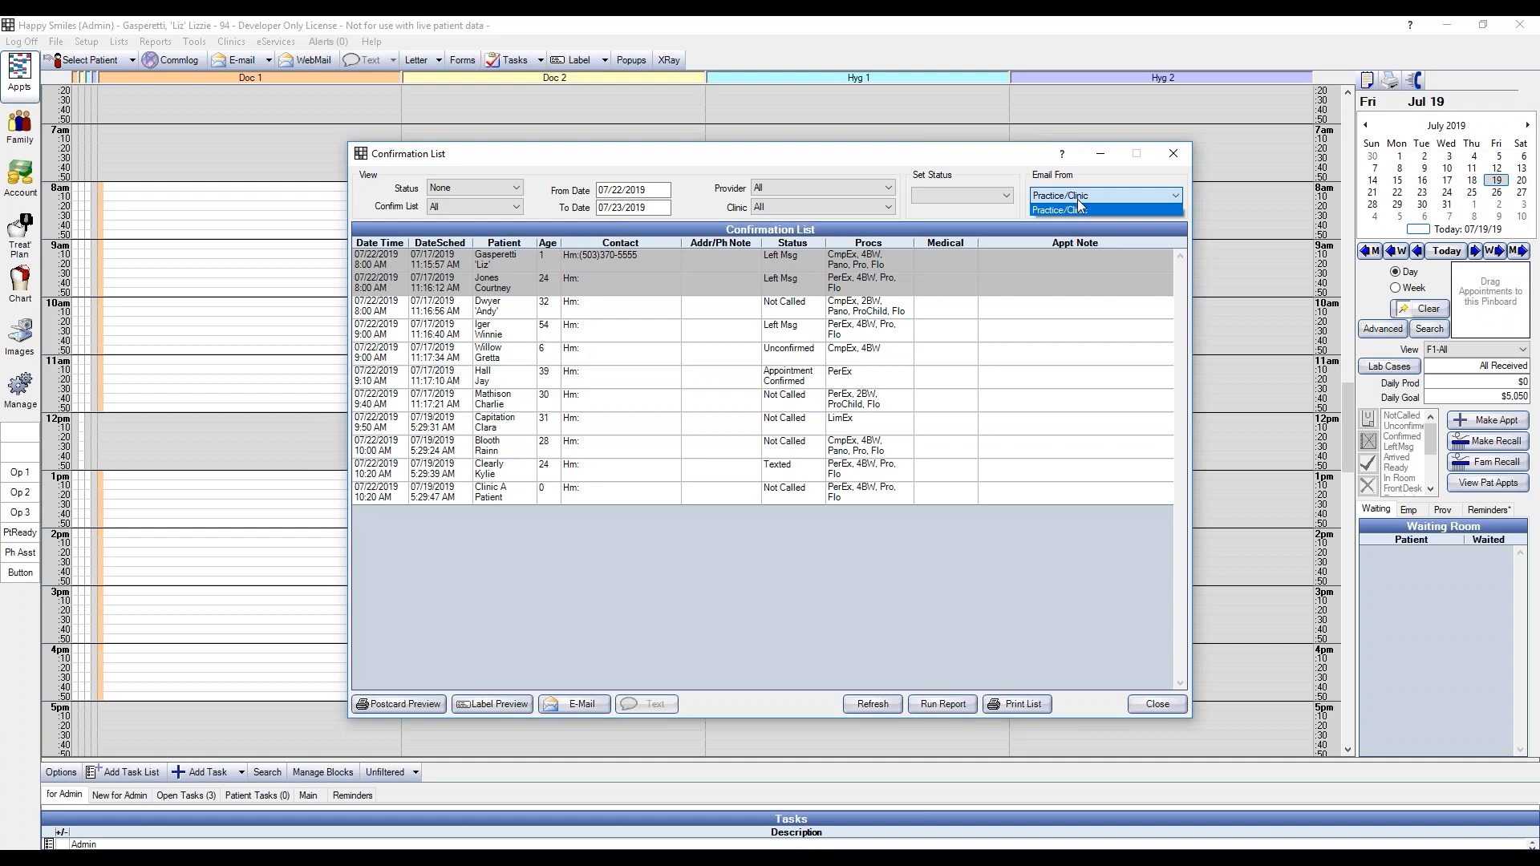
click(1077, 199)
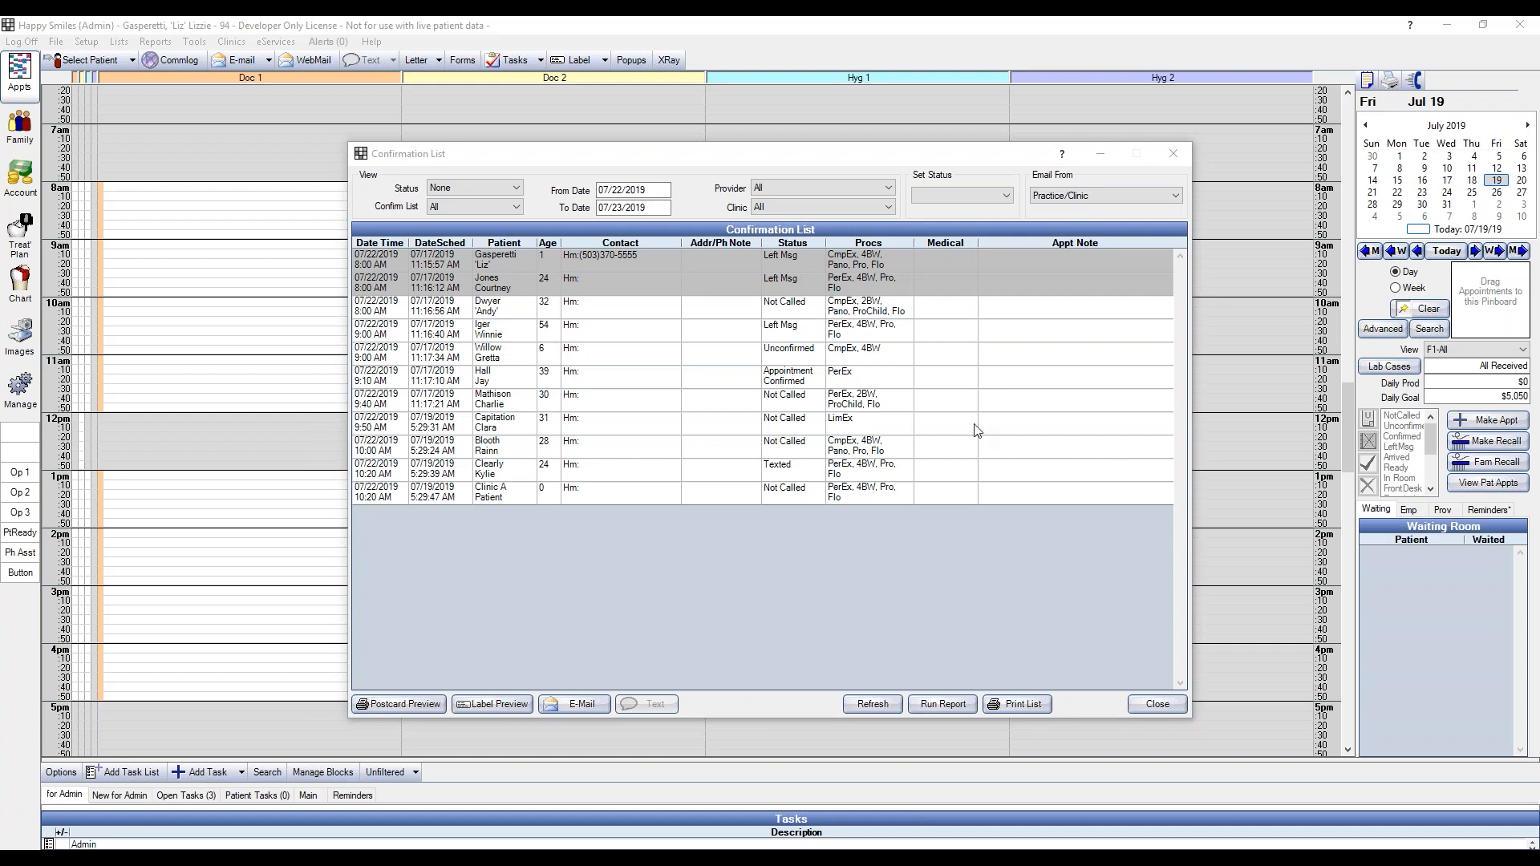
Send the first listed appointment to the pinboard and reschedule it to Jul 19 at 8:00 AM in Hyg 1.
right_click(801, 267)
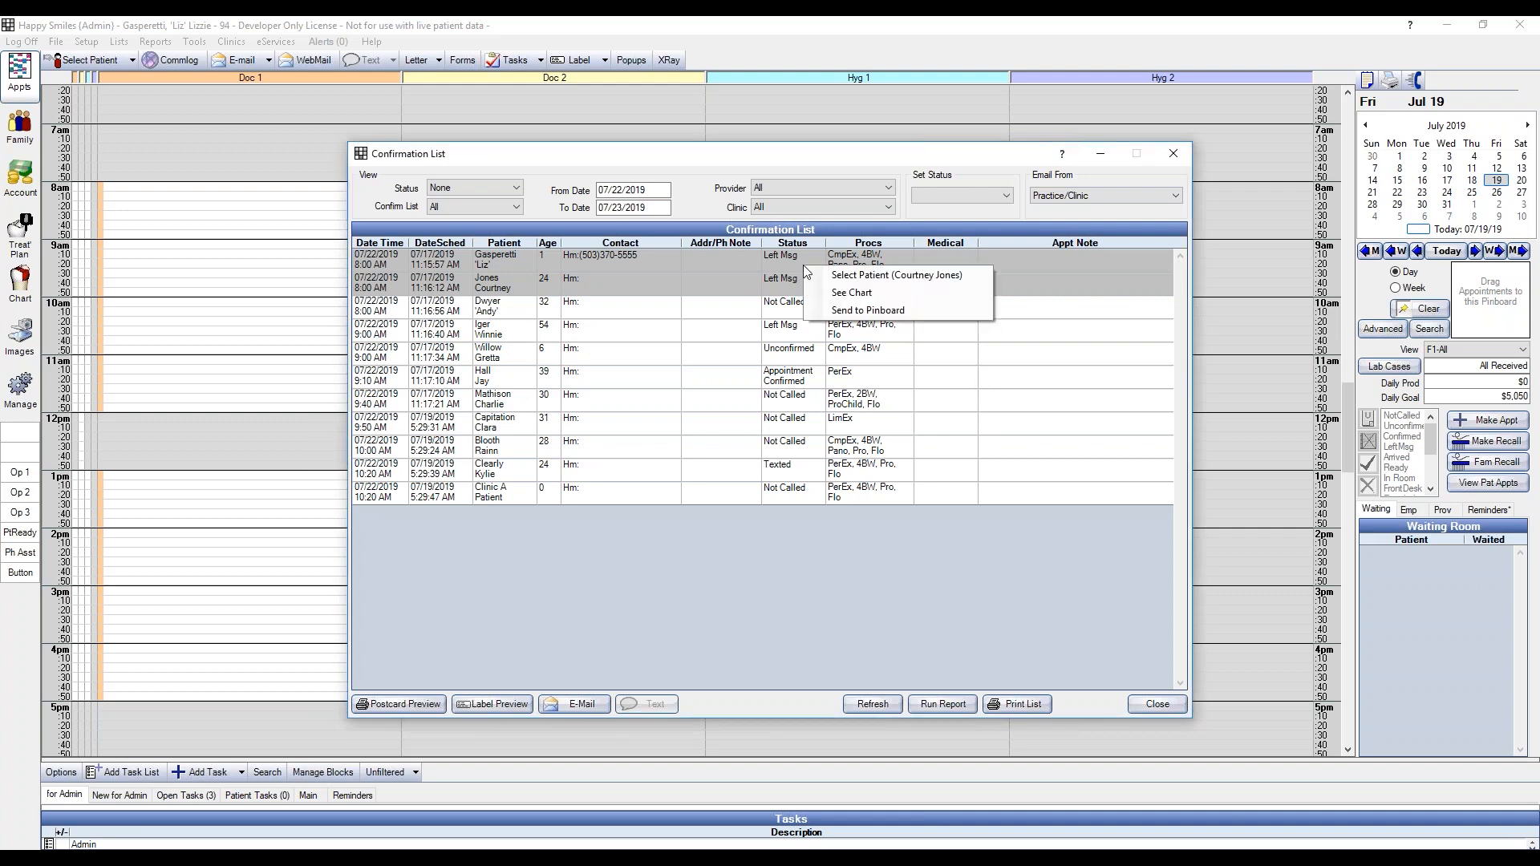
right_click(797, 264)
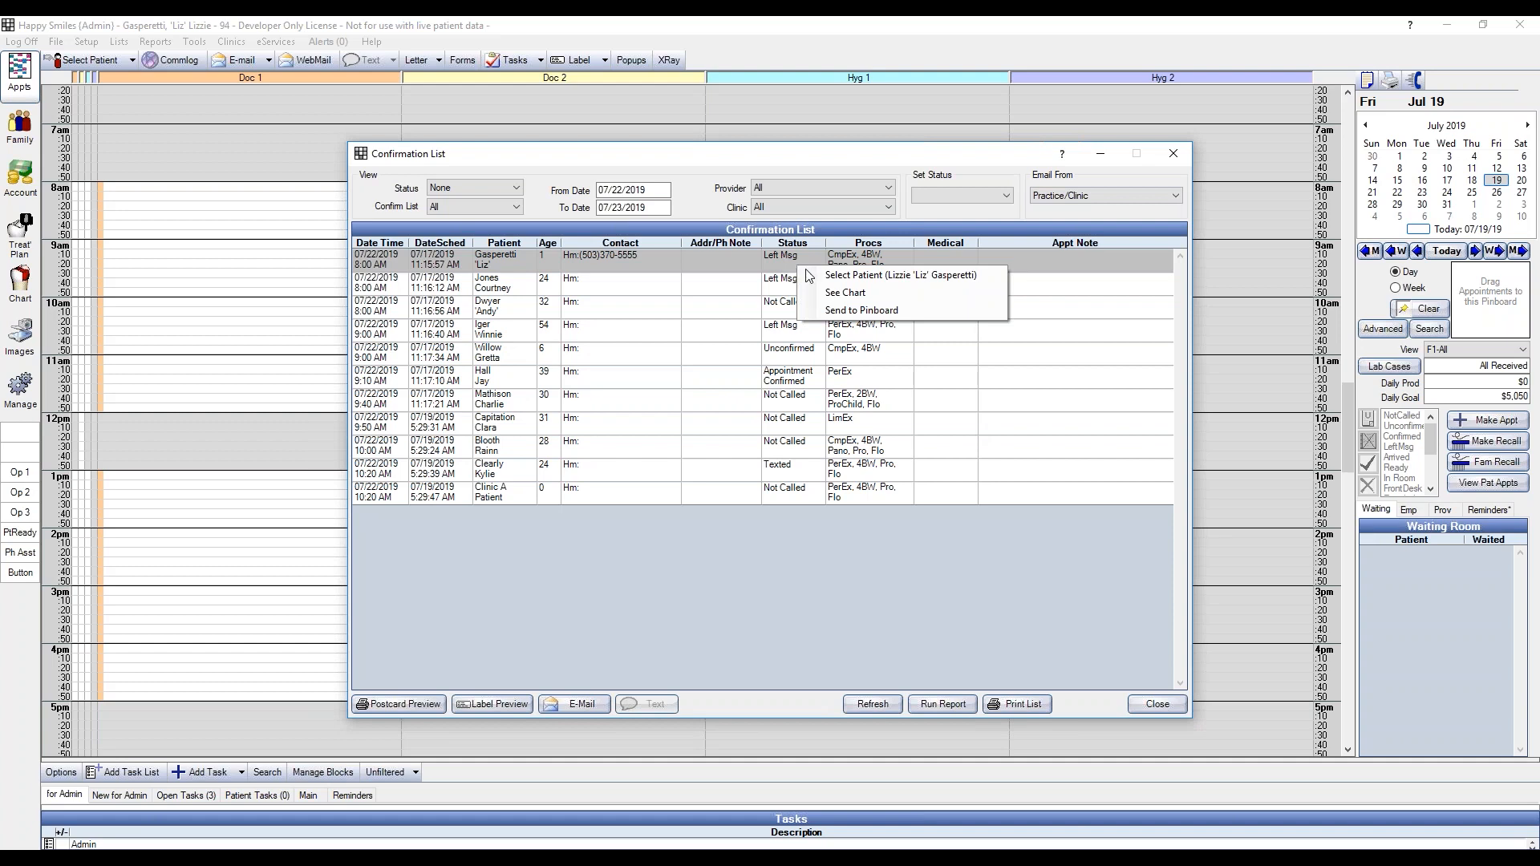
click(862, 312)
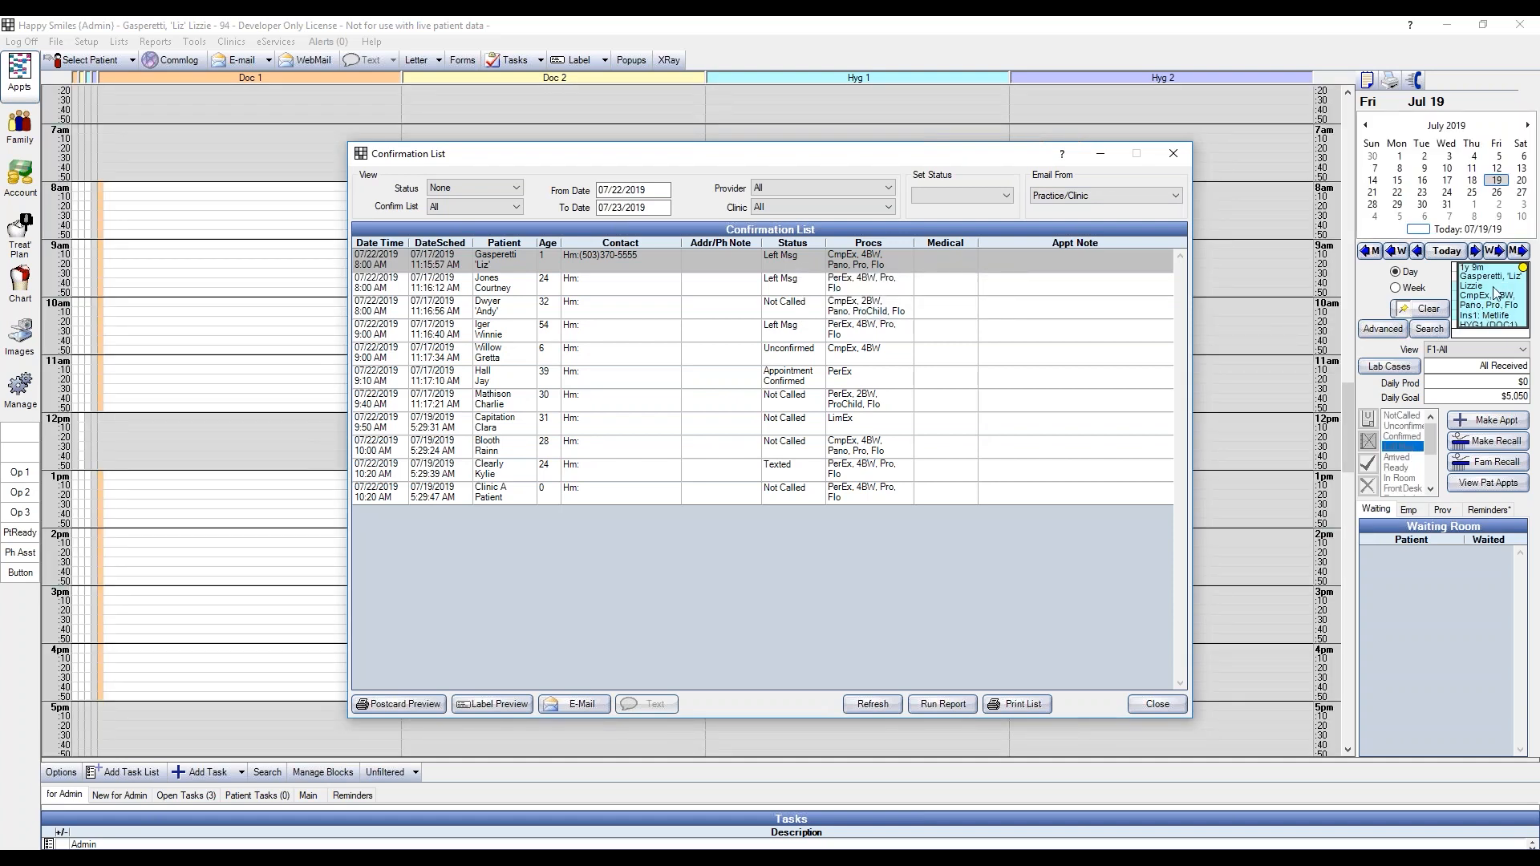
click(1098, 161)
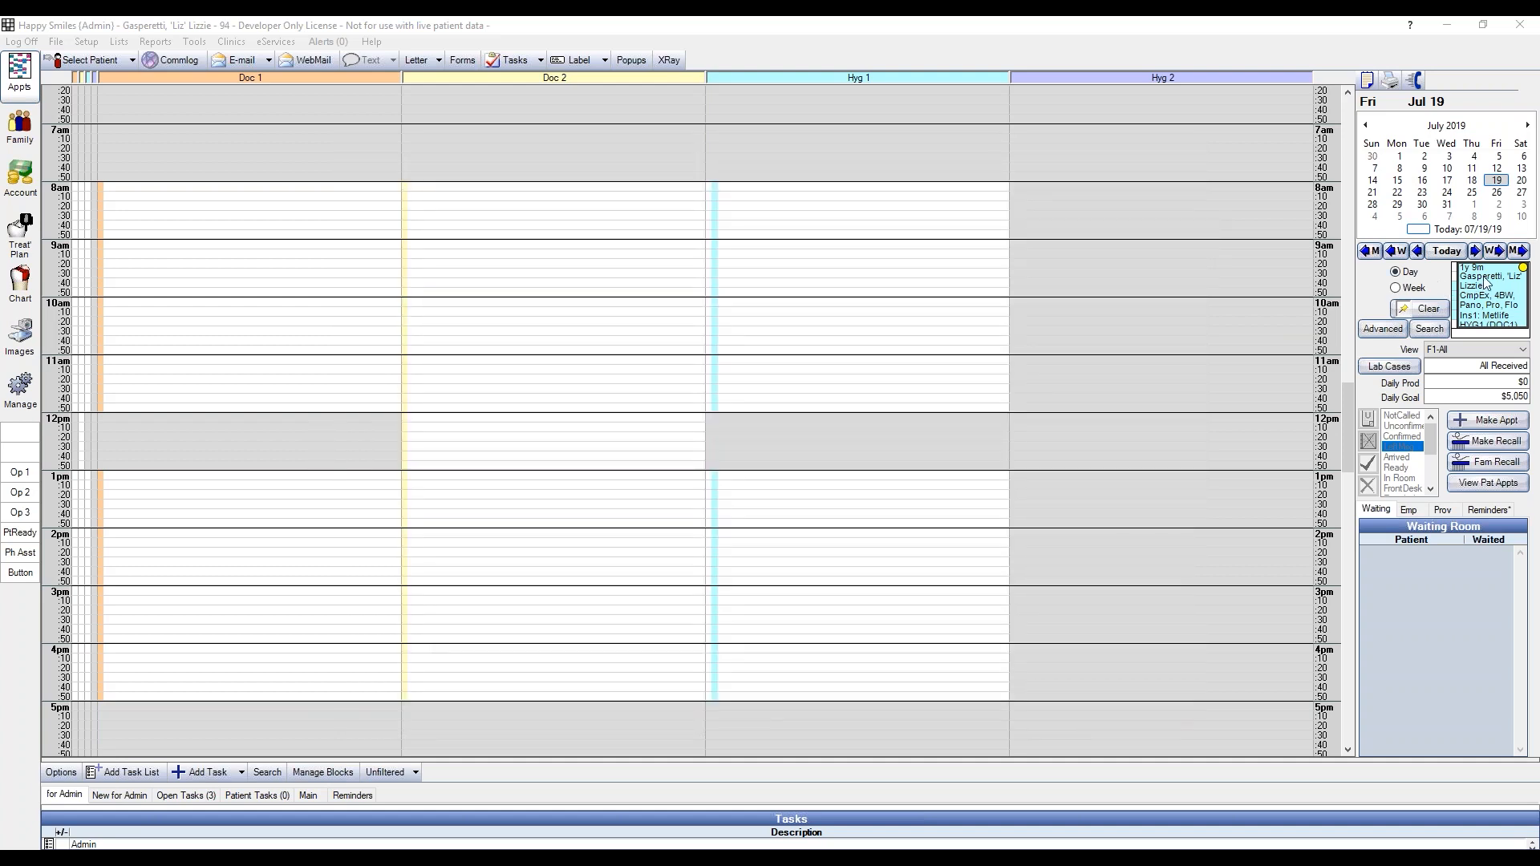
drag(1484, 287, 742, 205)
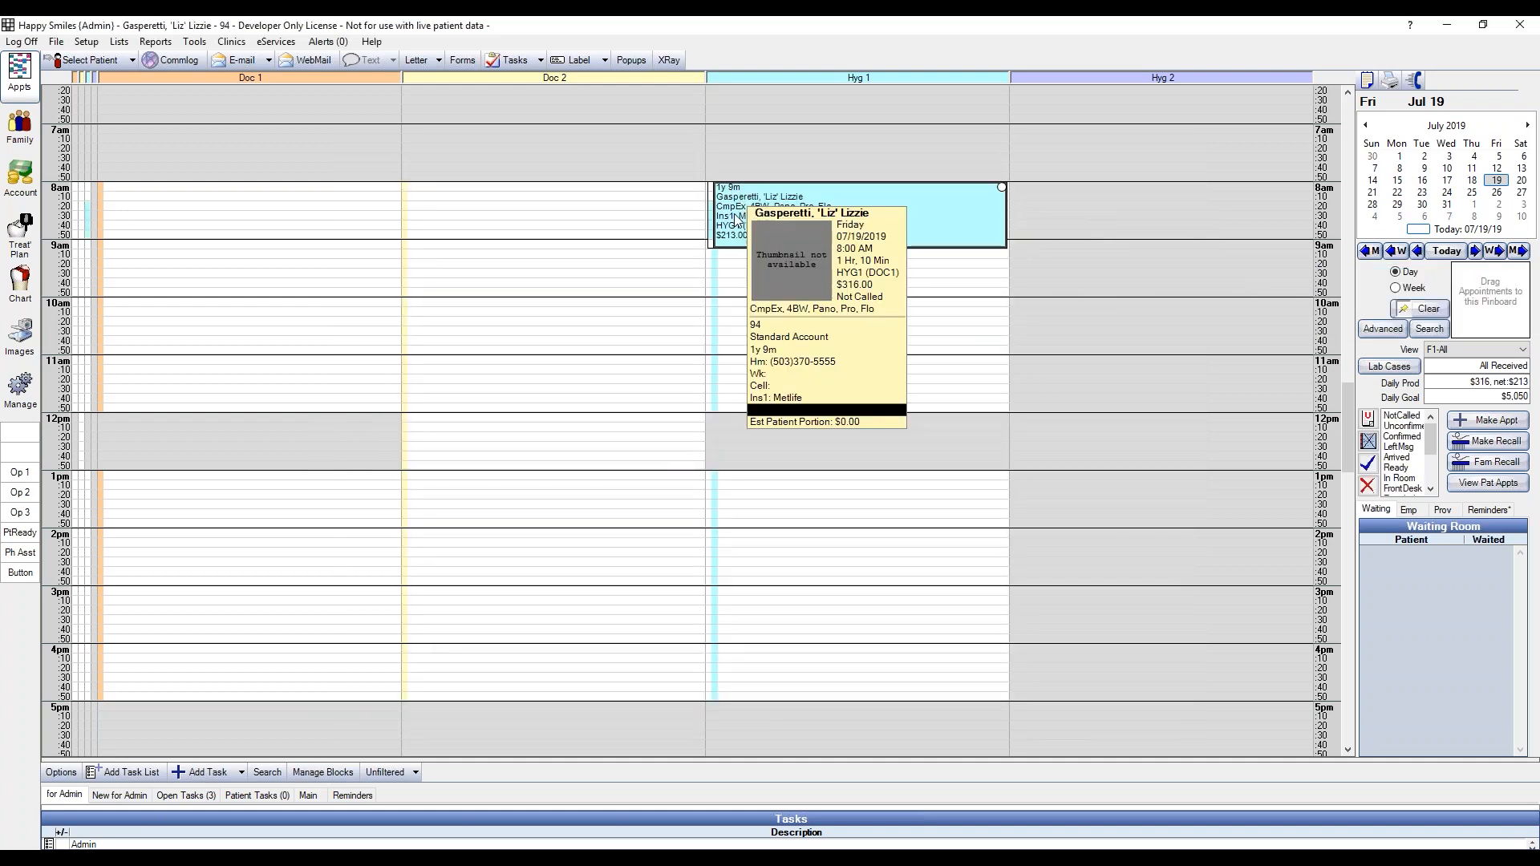
Bring back the Confirmation List, check the actions available for the first appointment and update the list.
click(376, 859)
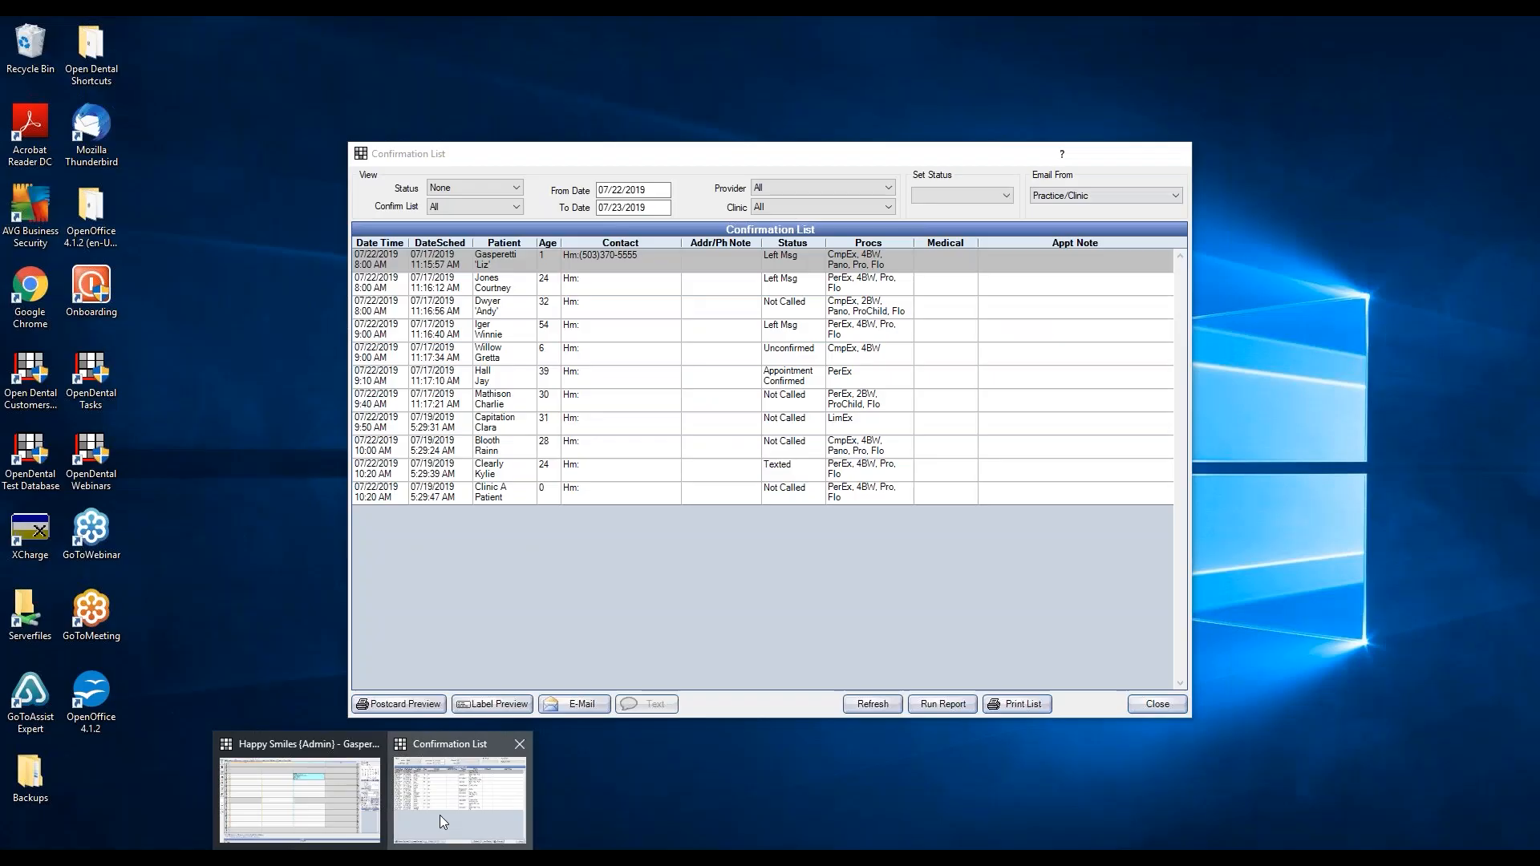
click(439, 814)
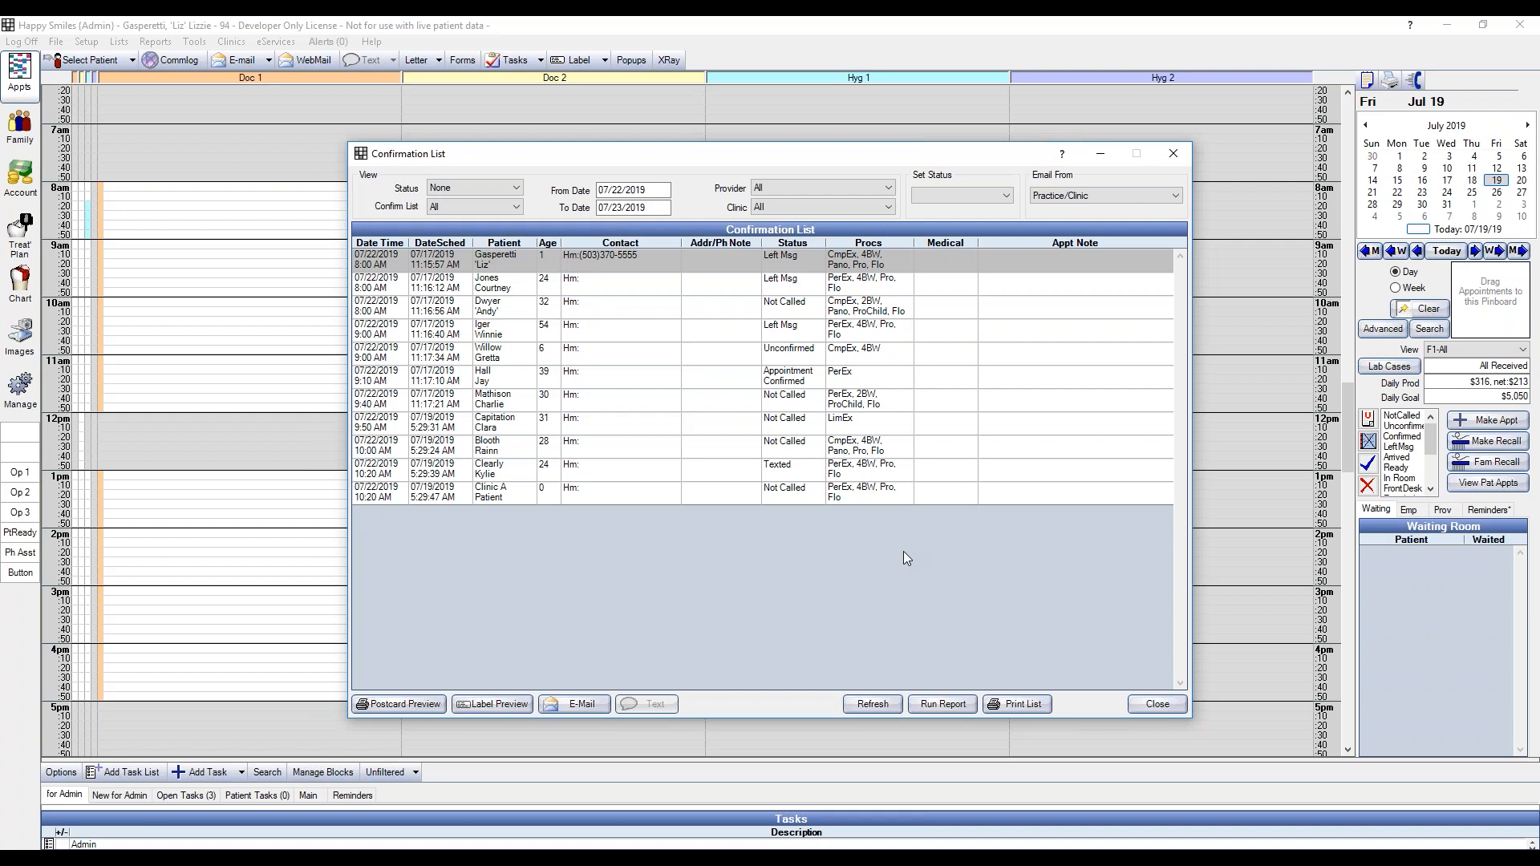
right_click(787, 265)
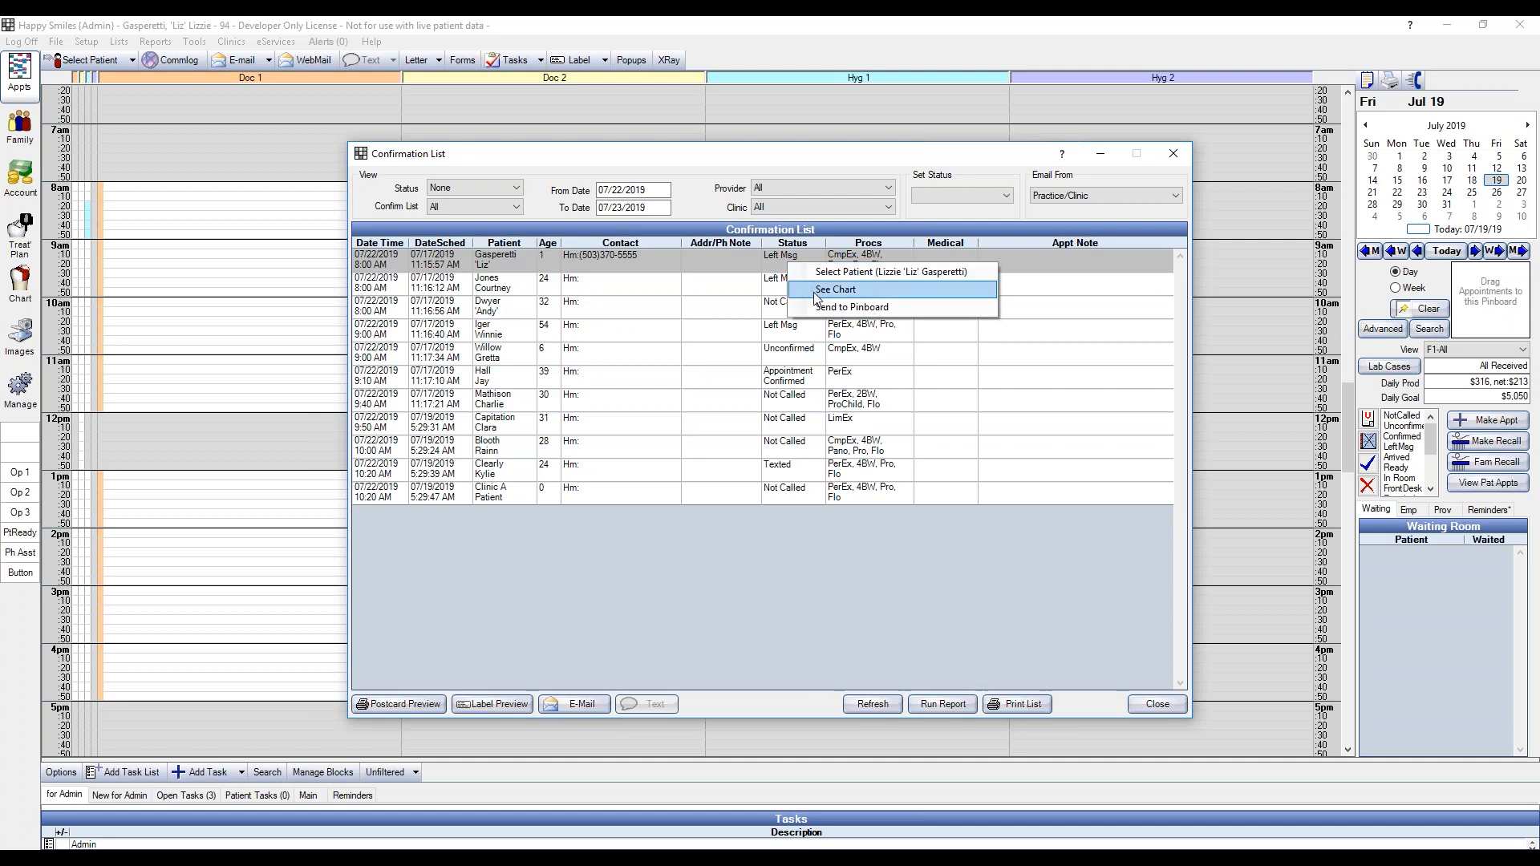
click(729, 265)
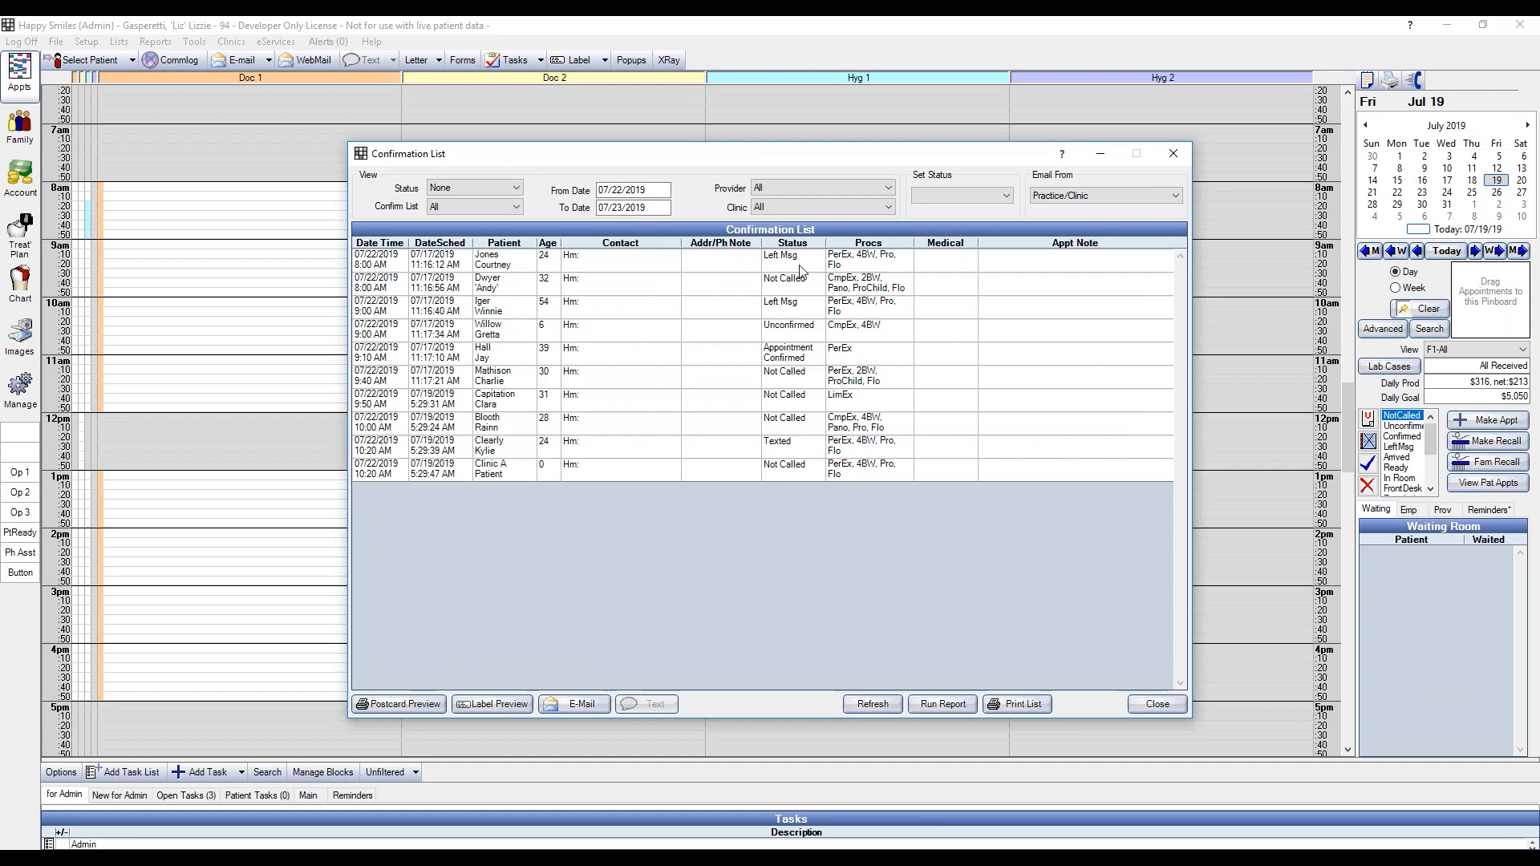
Open the first listed appointment, review its details and accept it without changes.
double_click(799, 267)
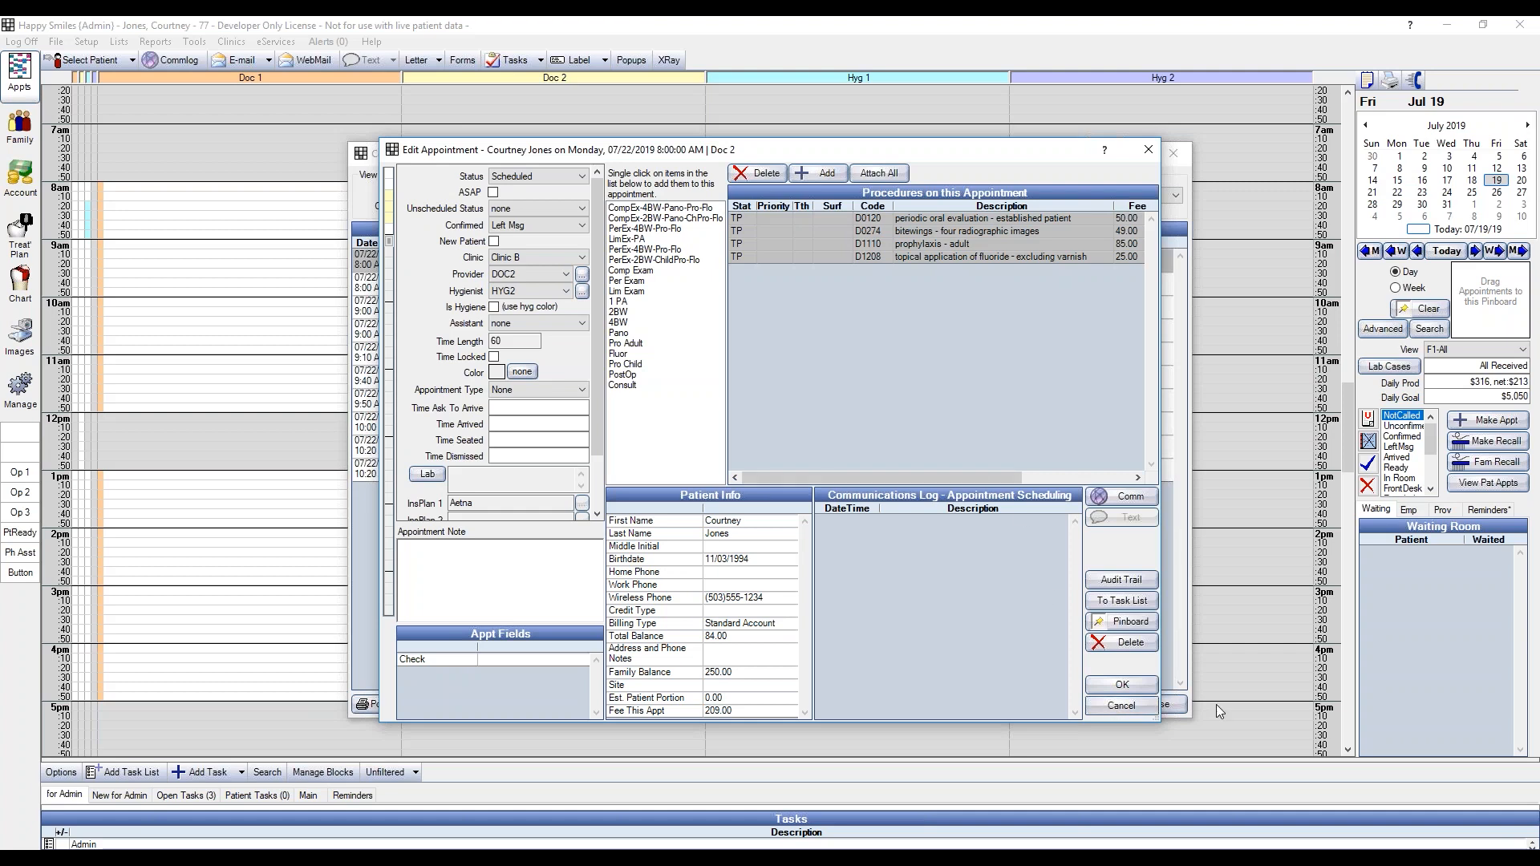
click(1122, 684)
click(819, 506)
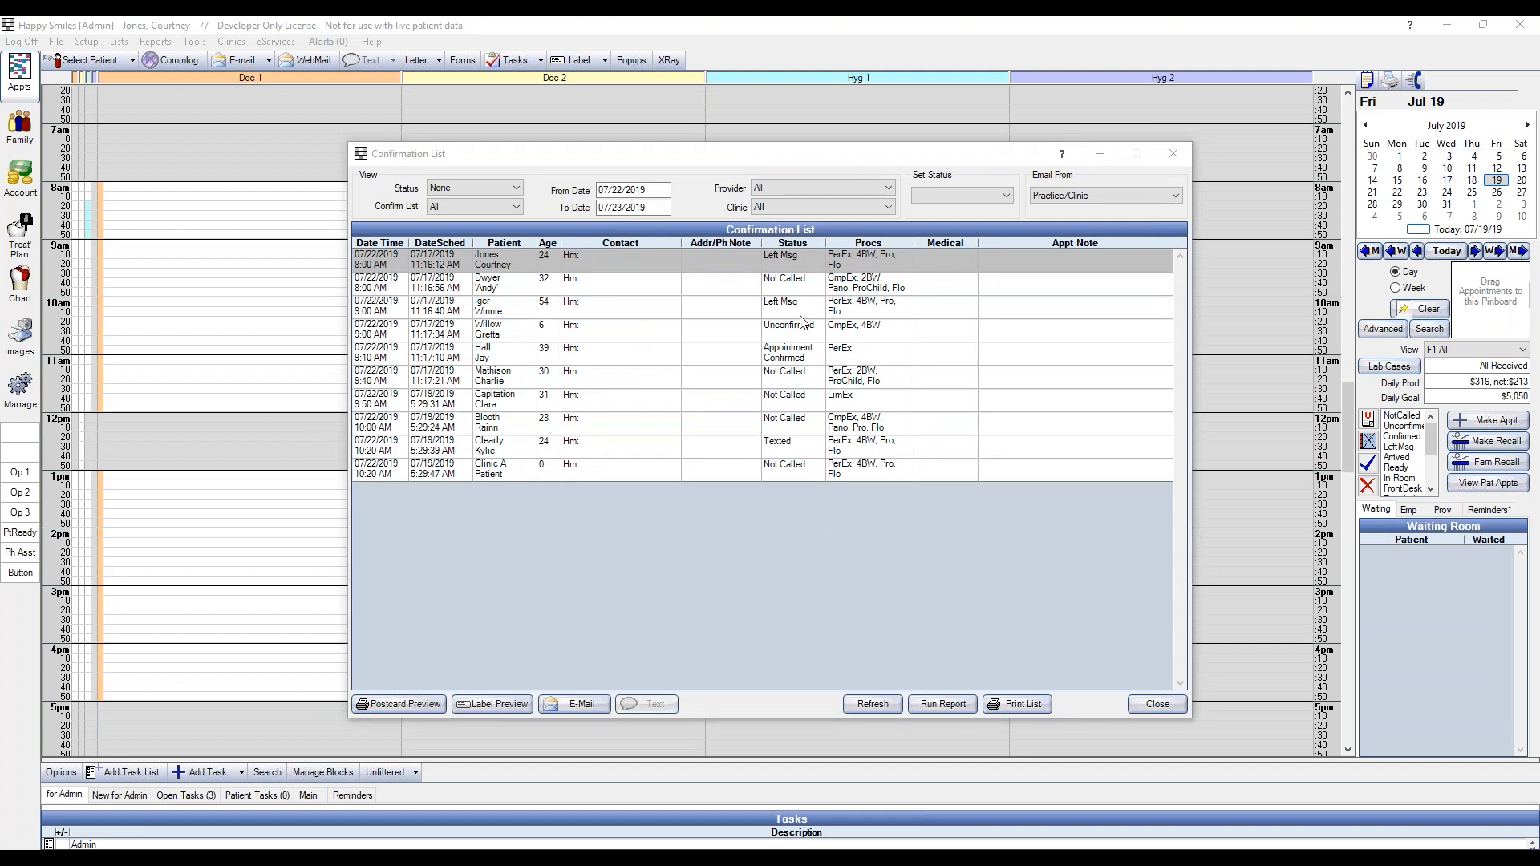
Preview confirmation postcards for the first six listed appointments and close the preview.
drag(771, 262, 765, 371)
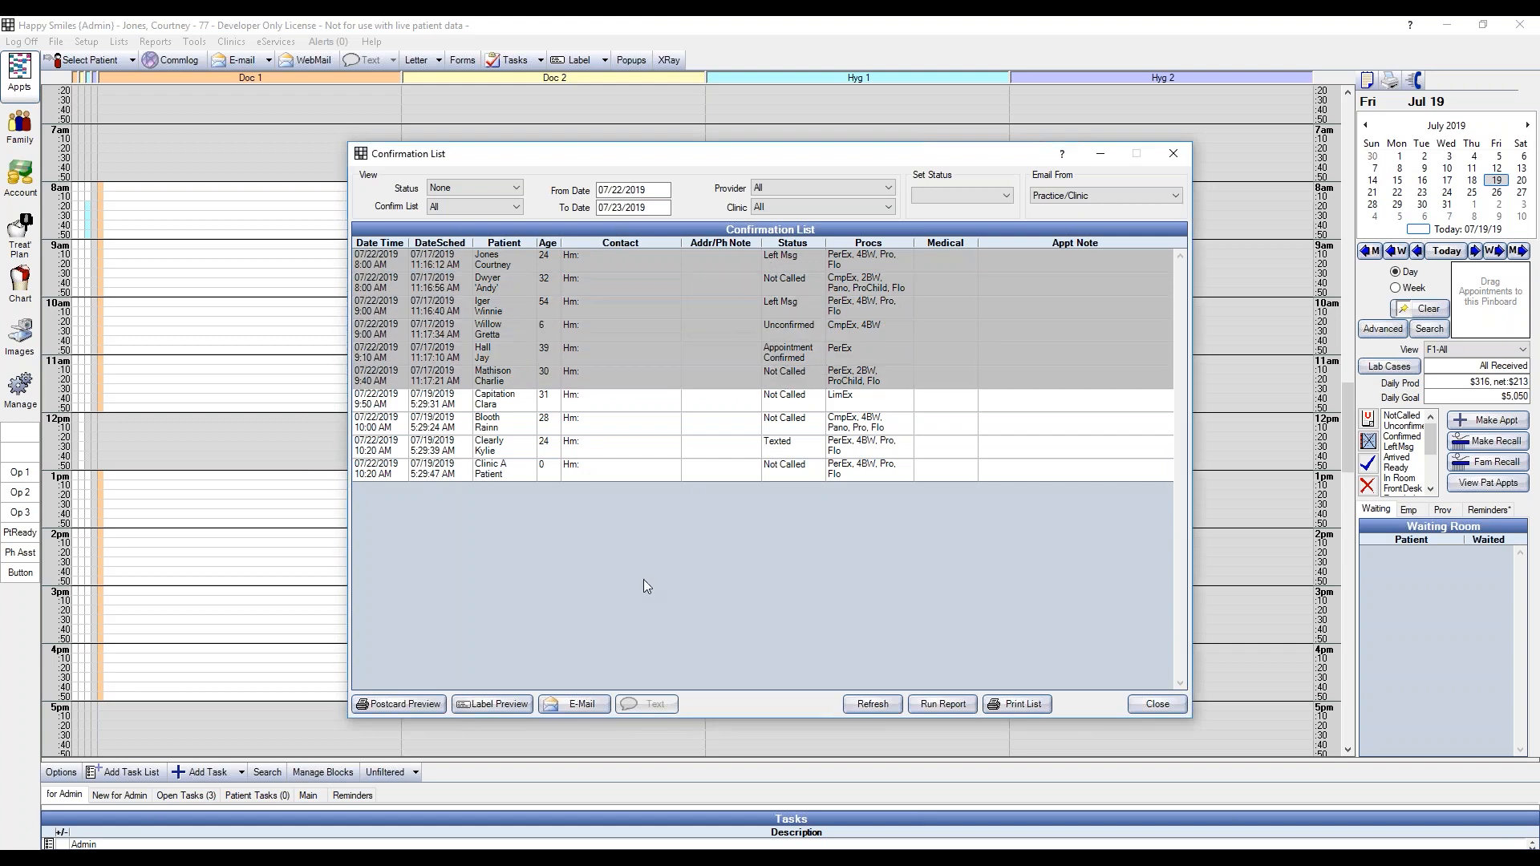
click(417, 704)
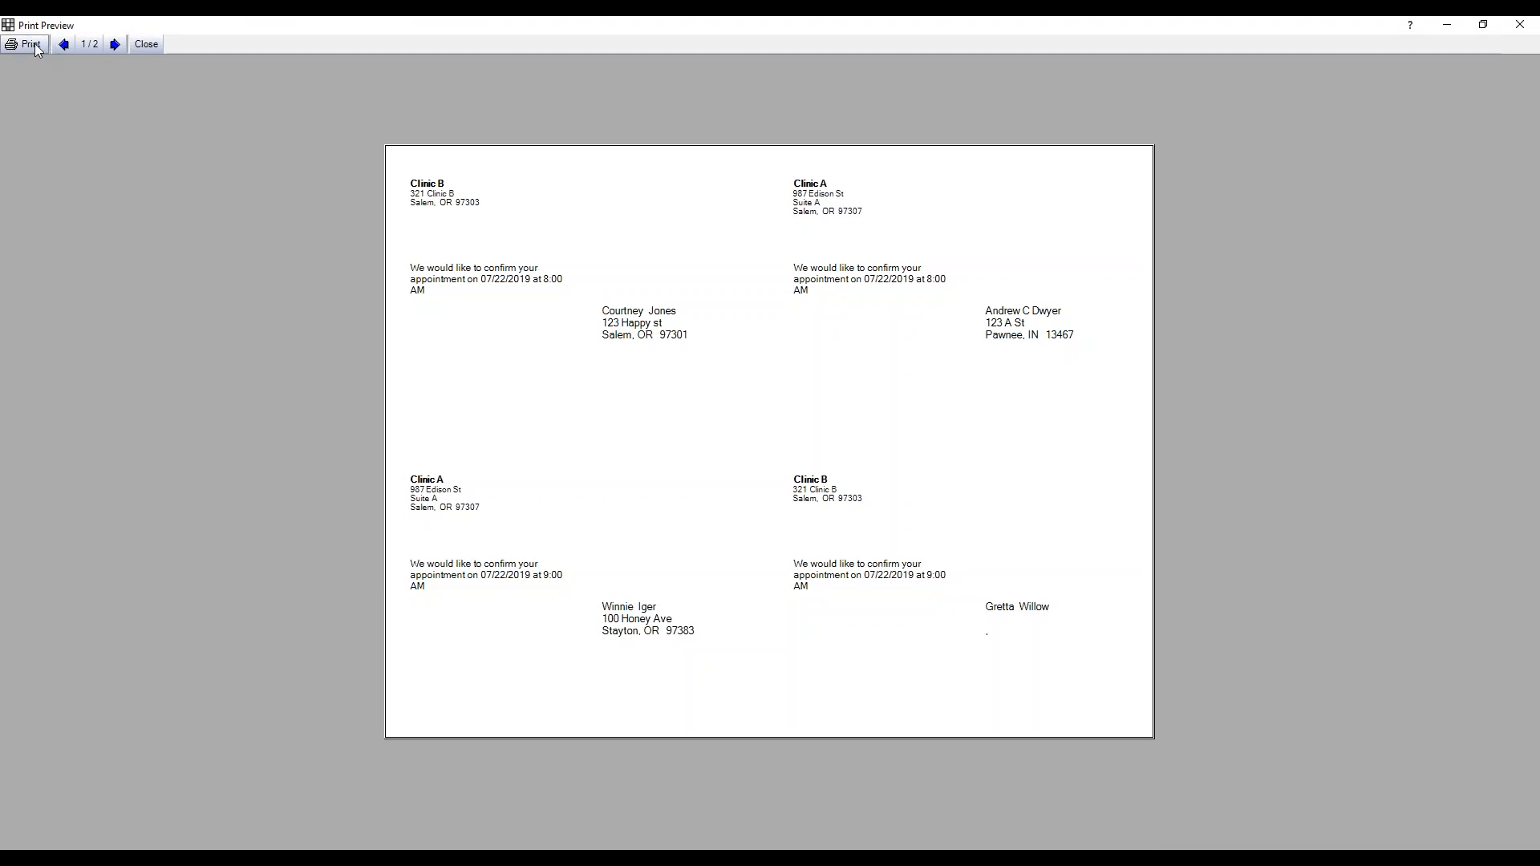
click(146, 43)
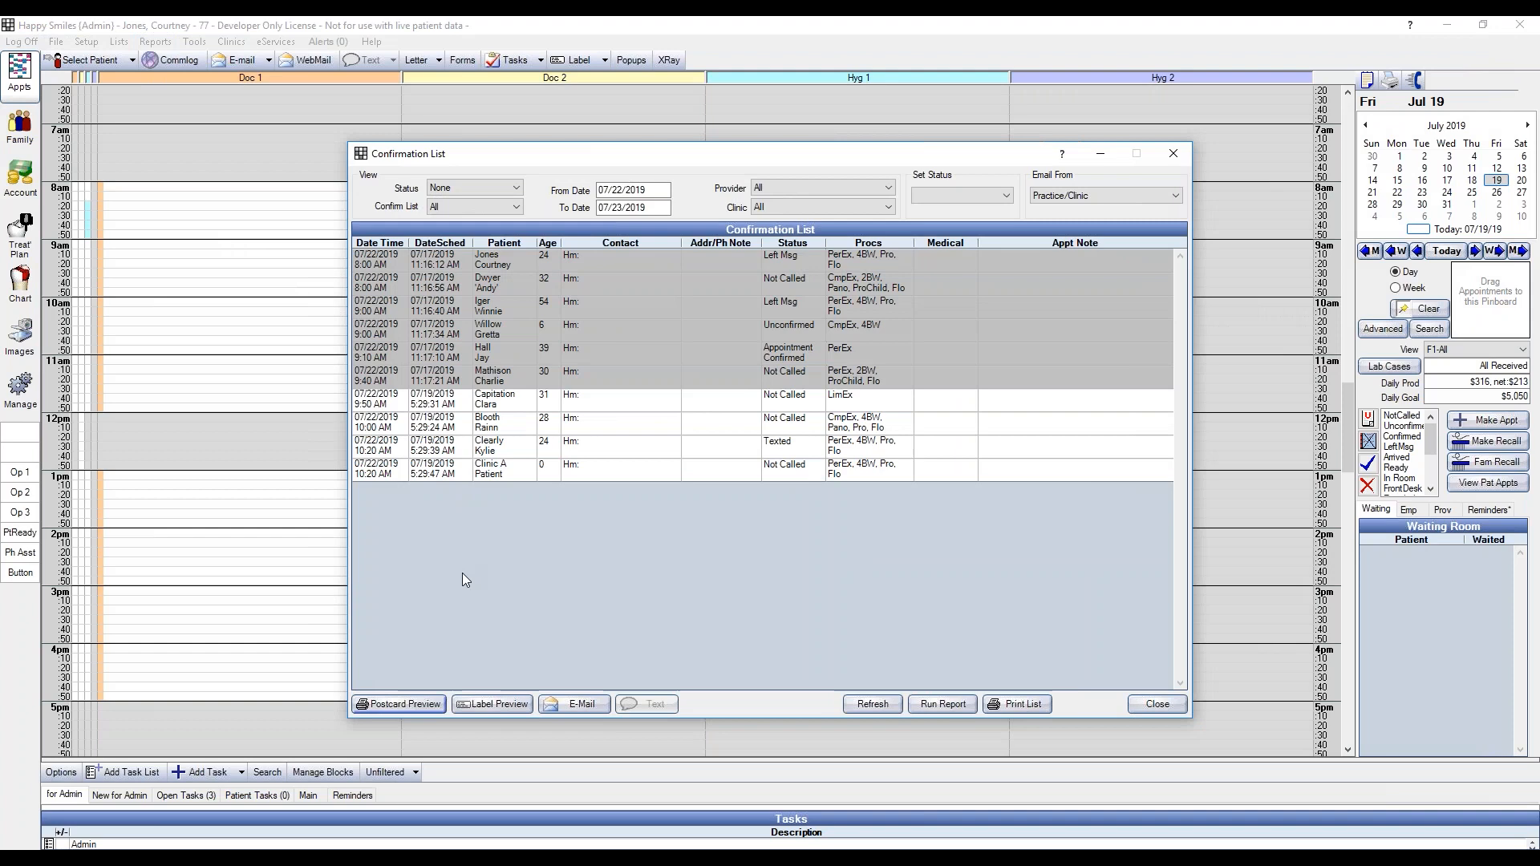
Preview address labels for the six selected appointments and close the preview.
click(492, 704)
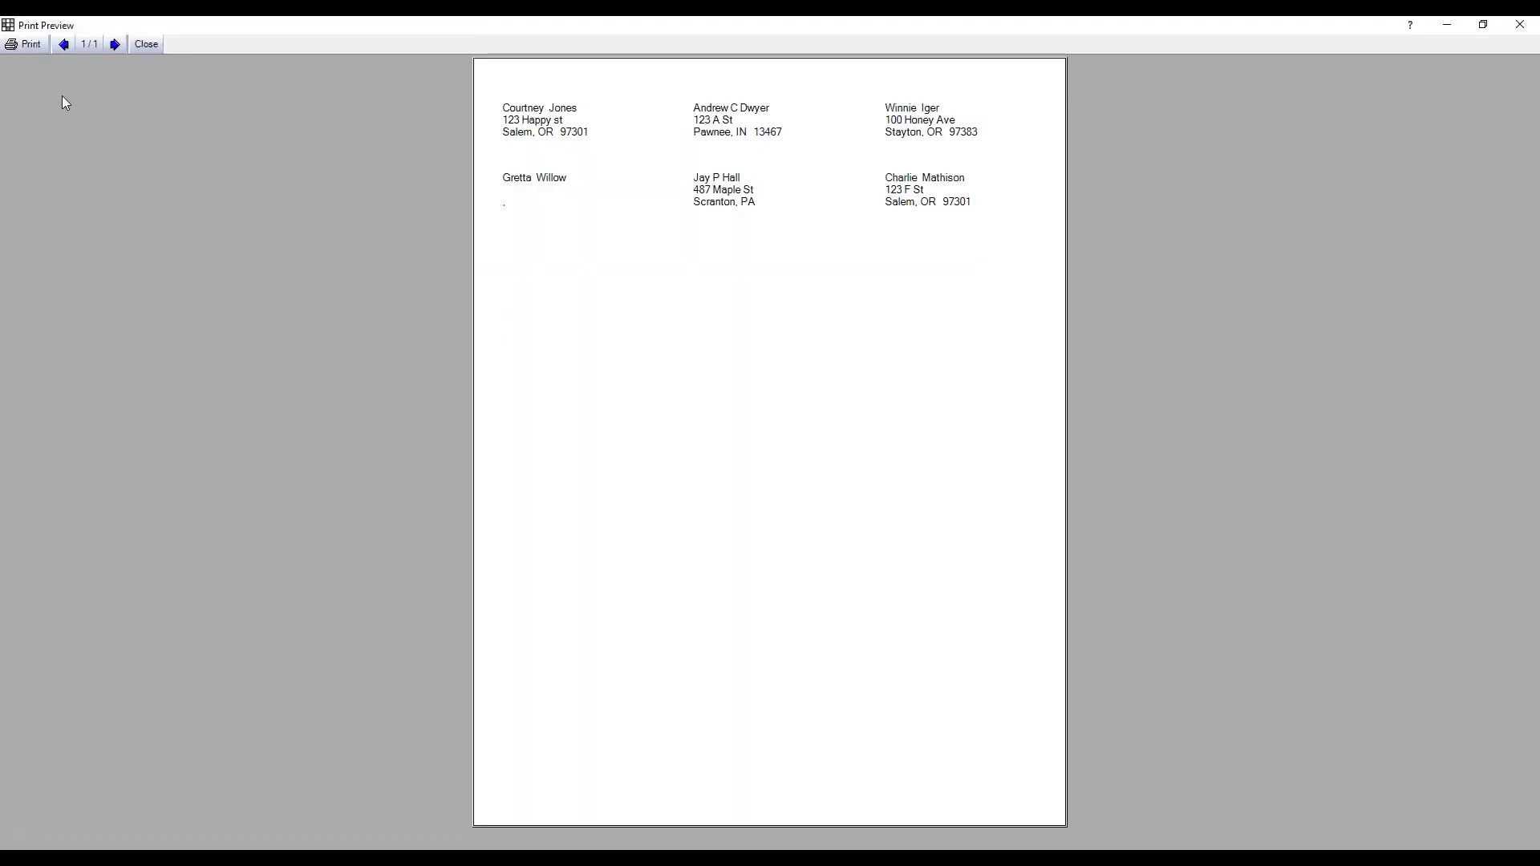
click(143, 42)
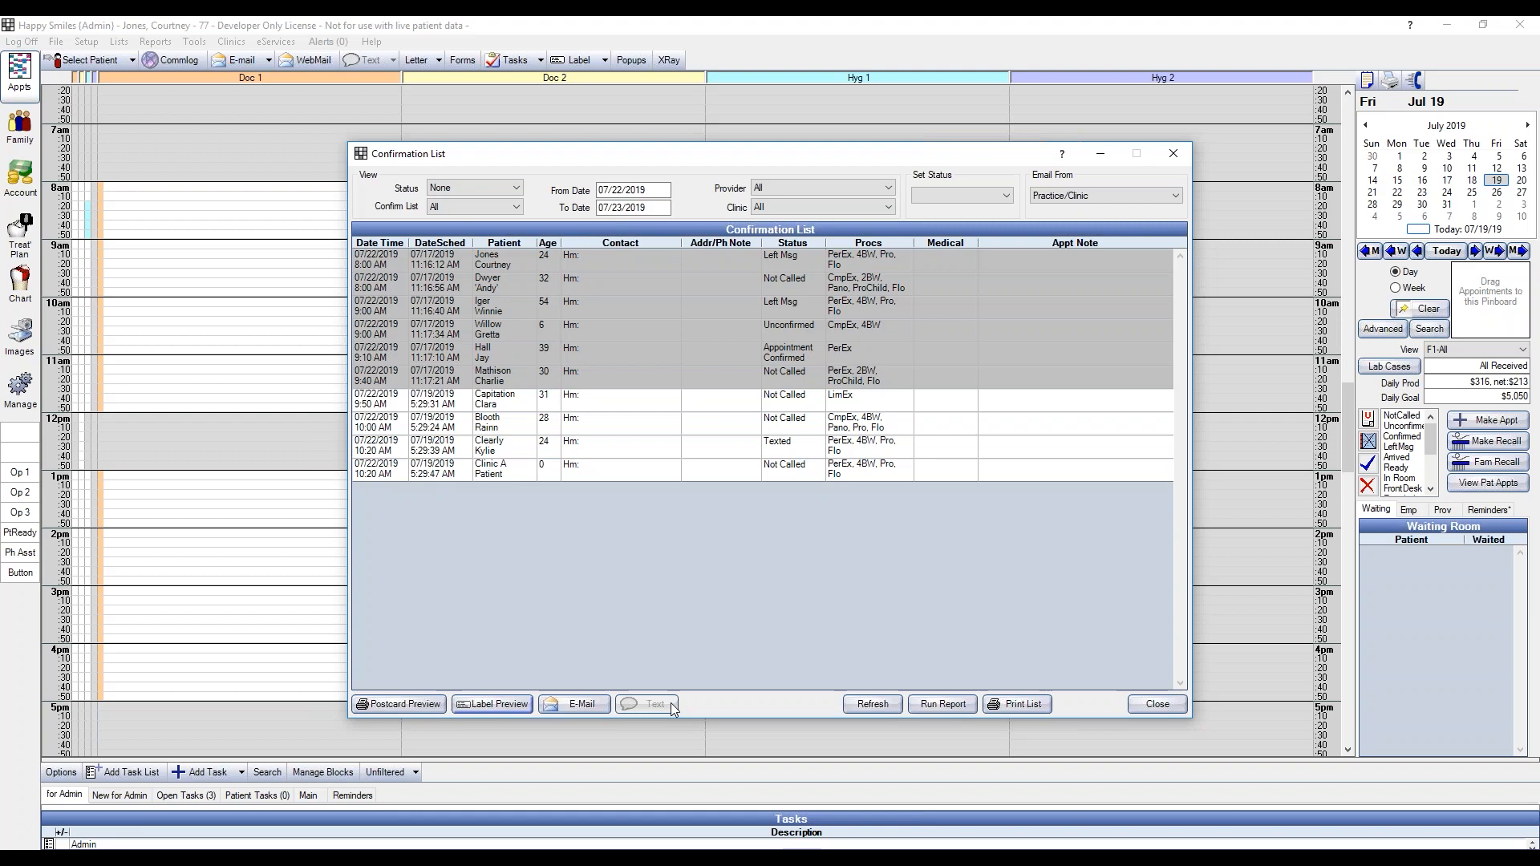
Review the email and text message templates in the appointment confirmations setup, leave without saving, and return to the Confirmation List.
click(87, 42)
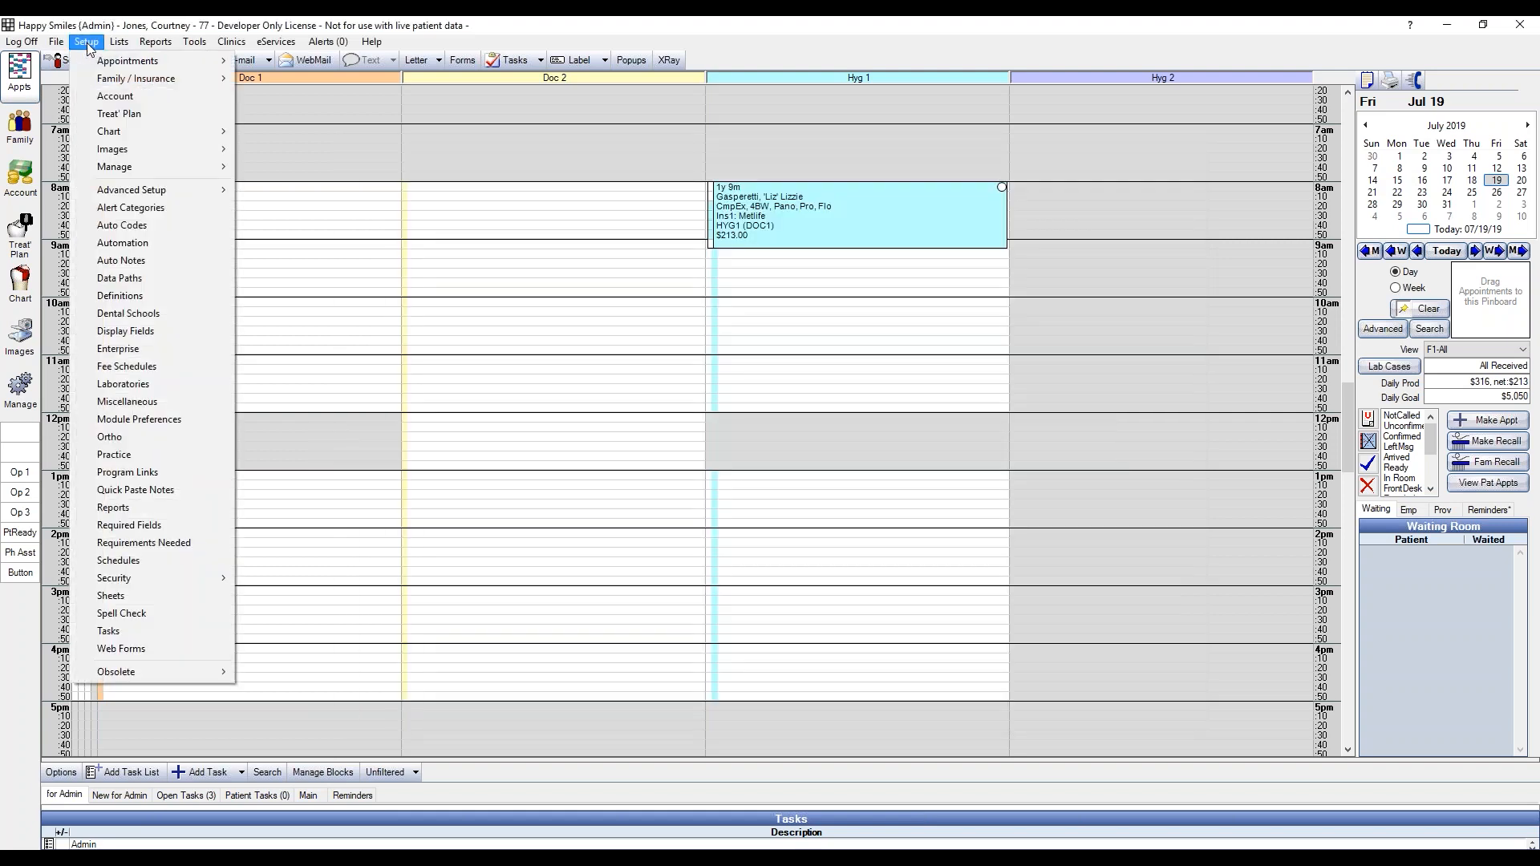
mouse_move(132, 61)
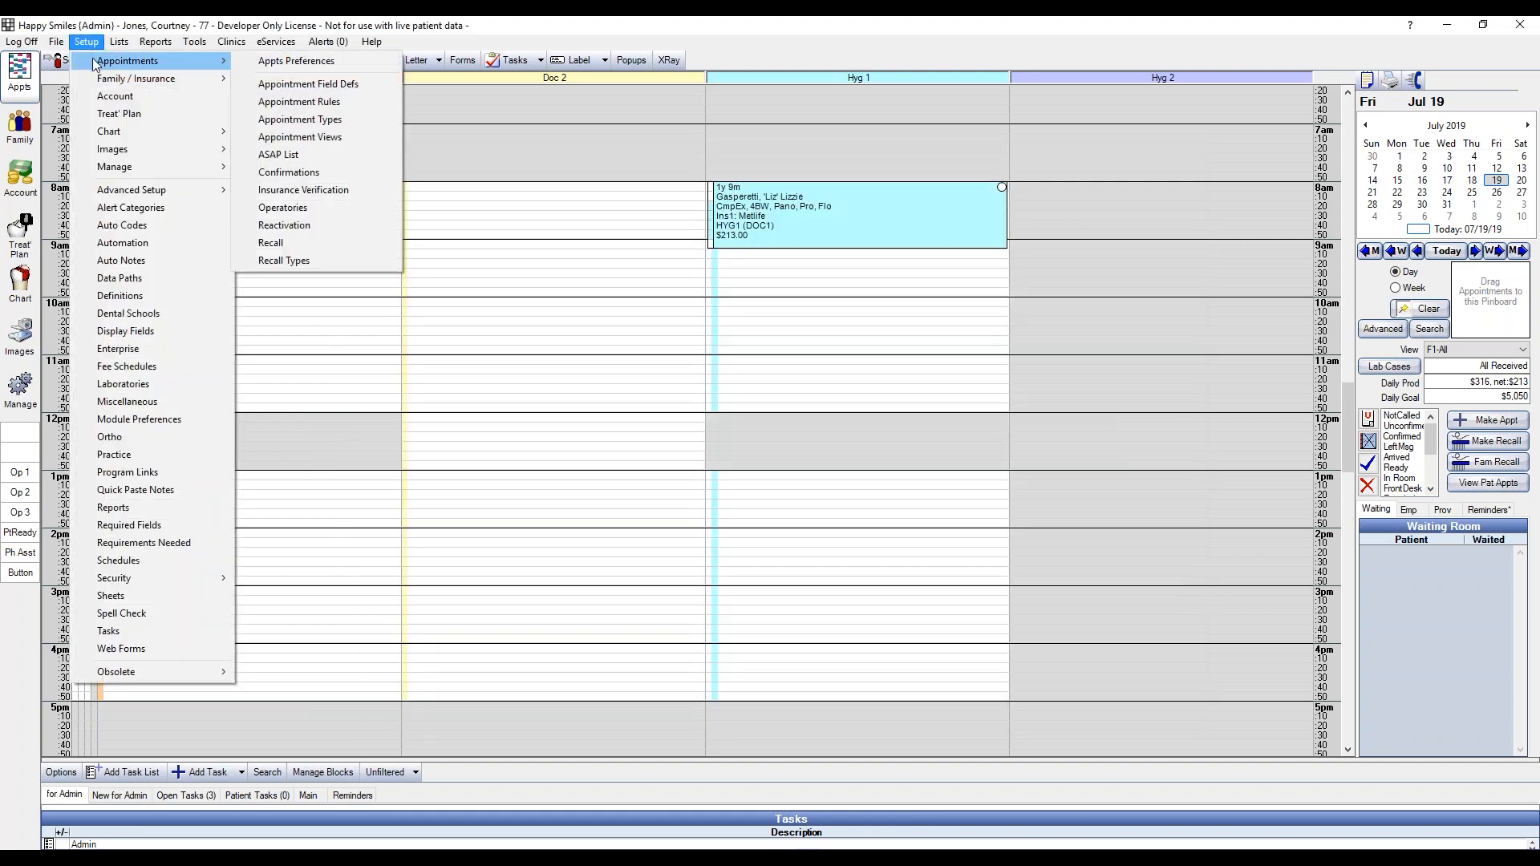
click(307, 170)
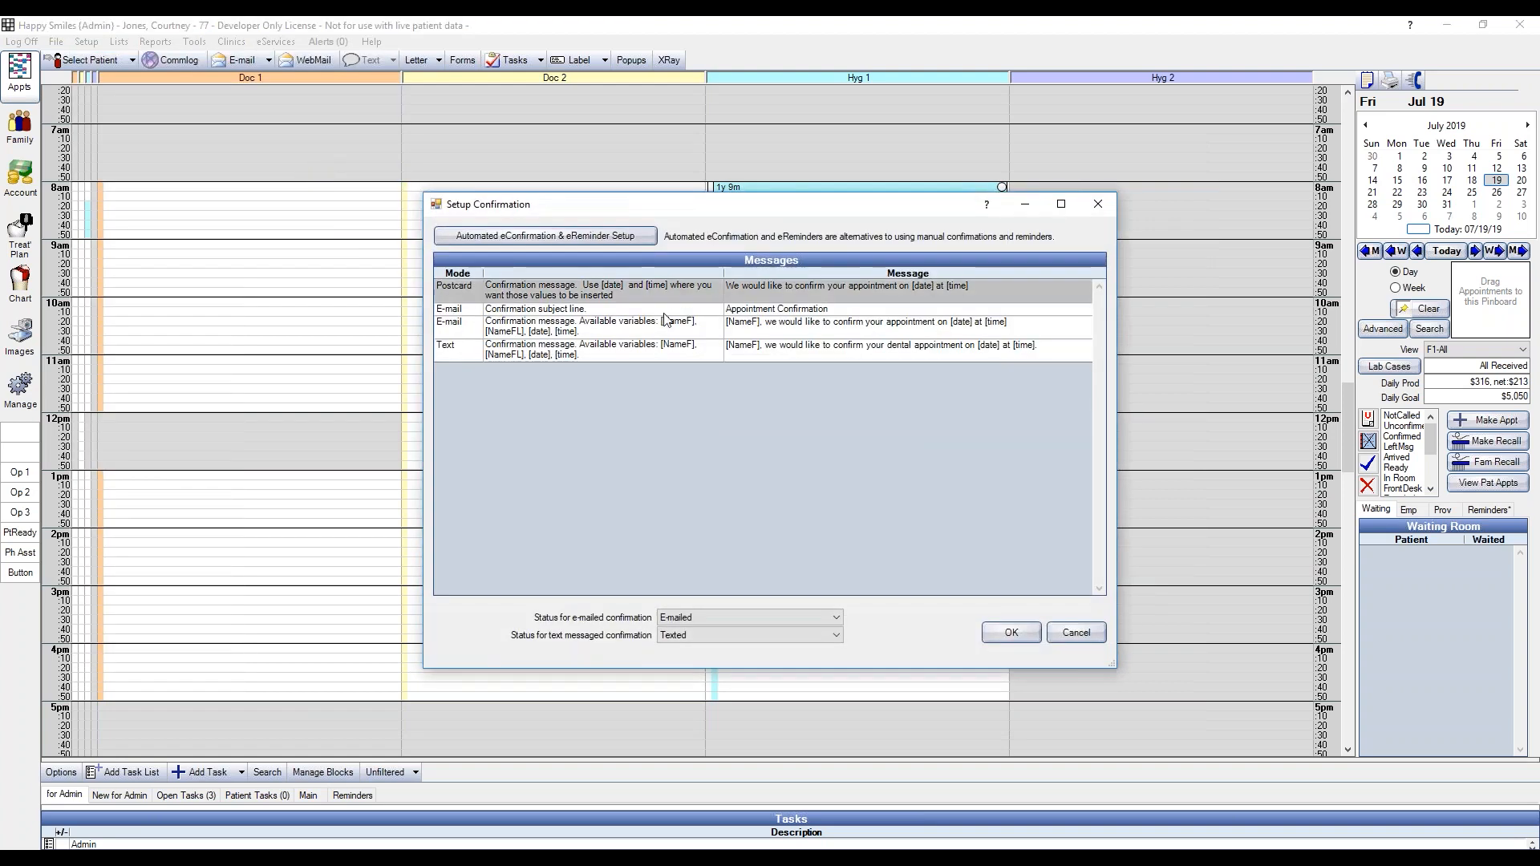
click(652, 327)
click(655, 351)
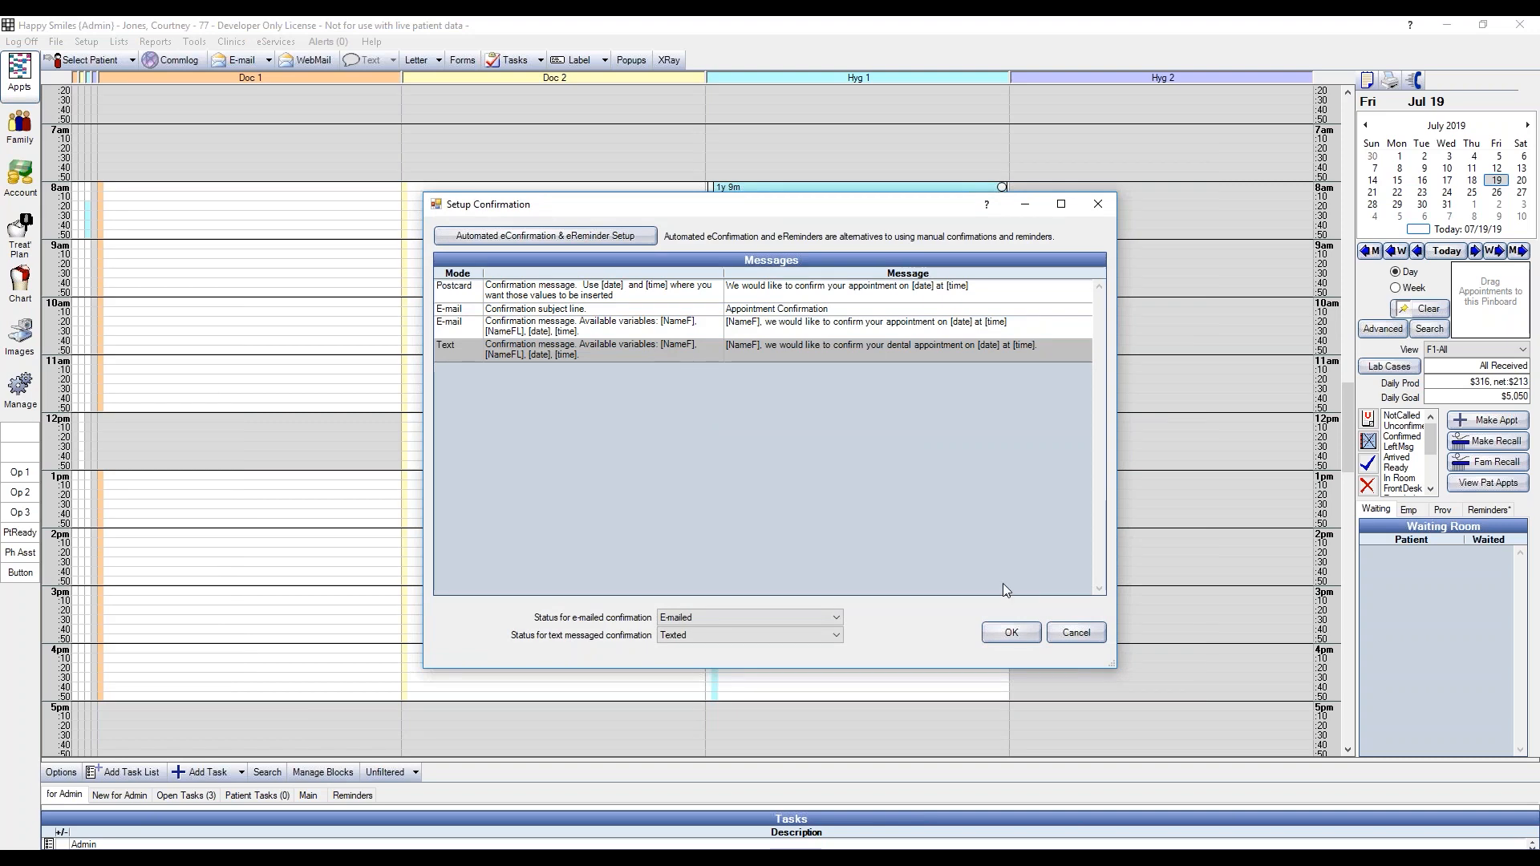
click(1076, 633)
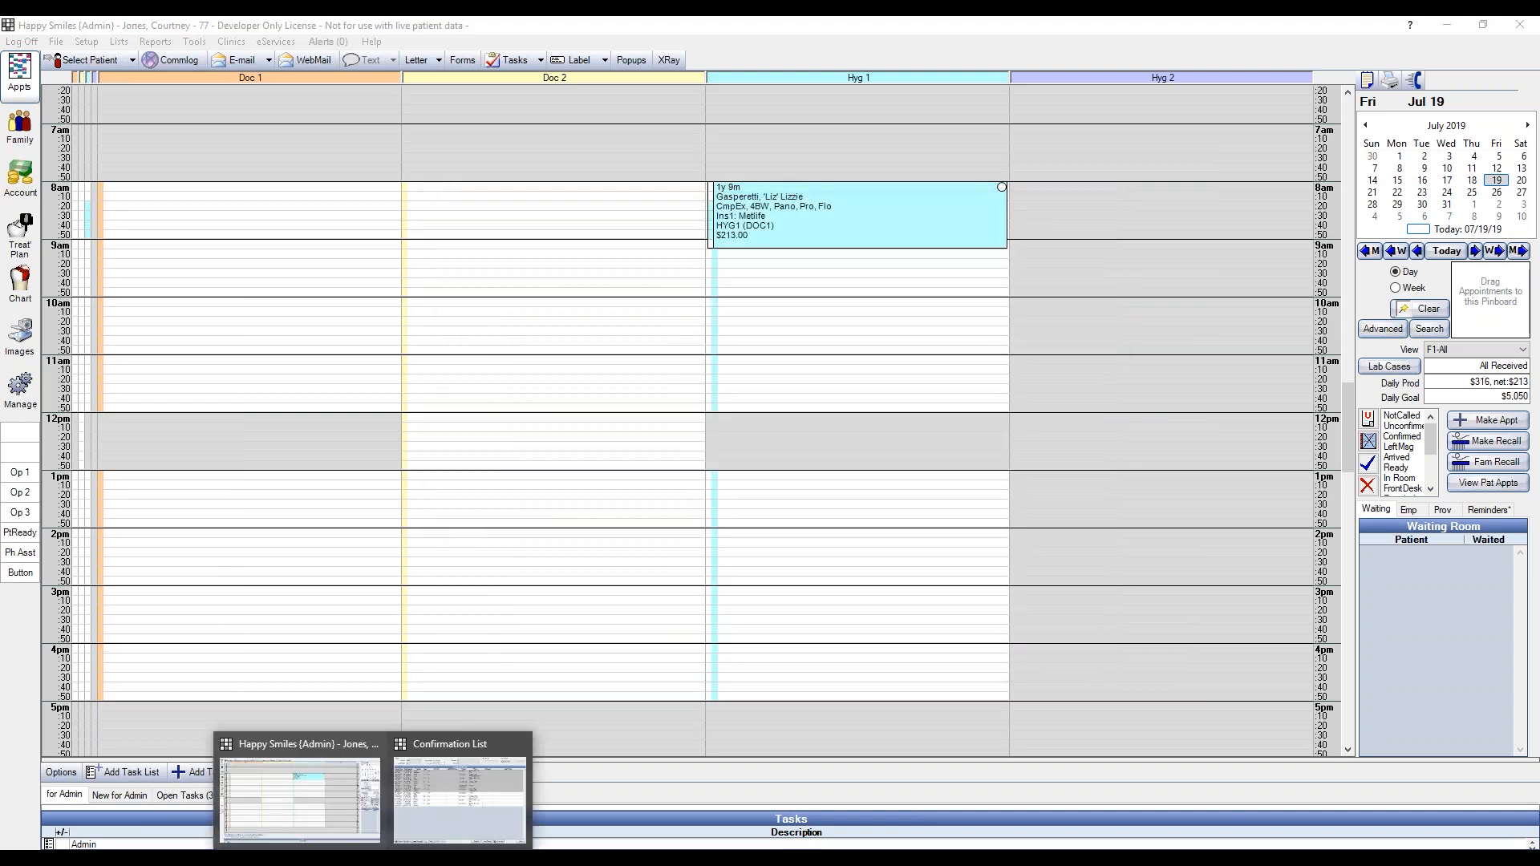
click(460, 819)
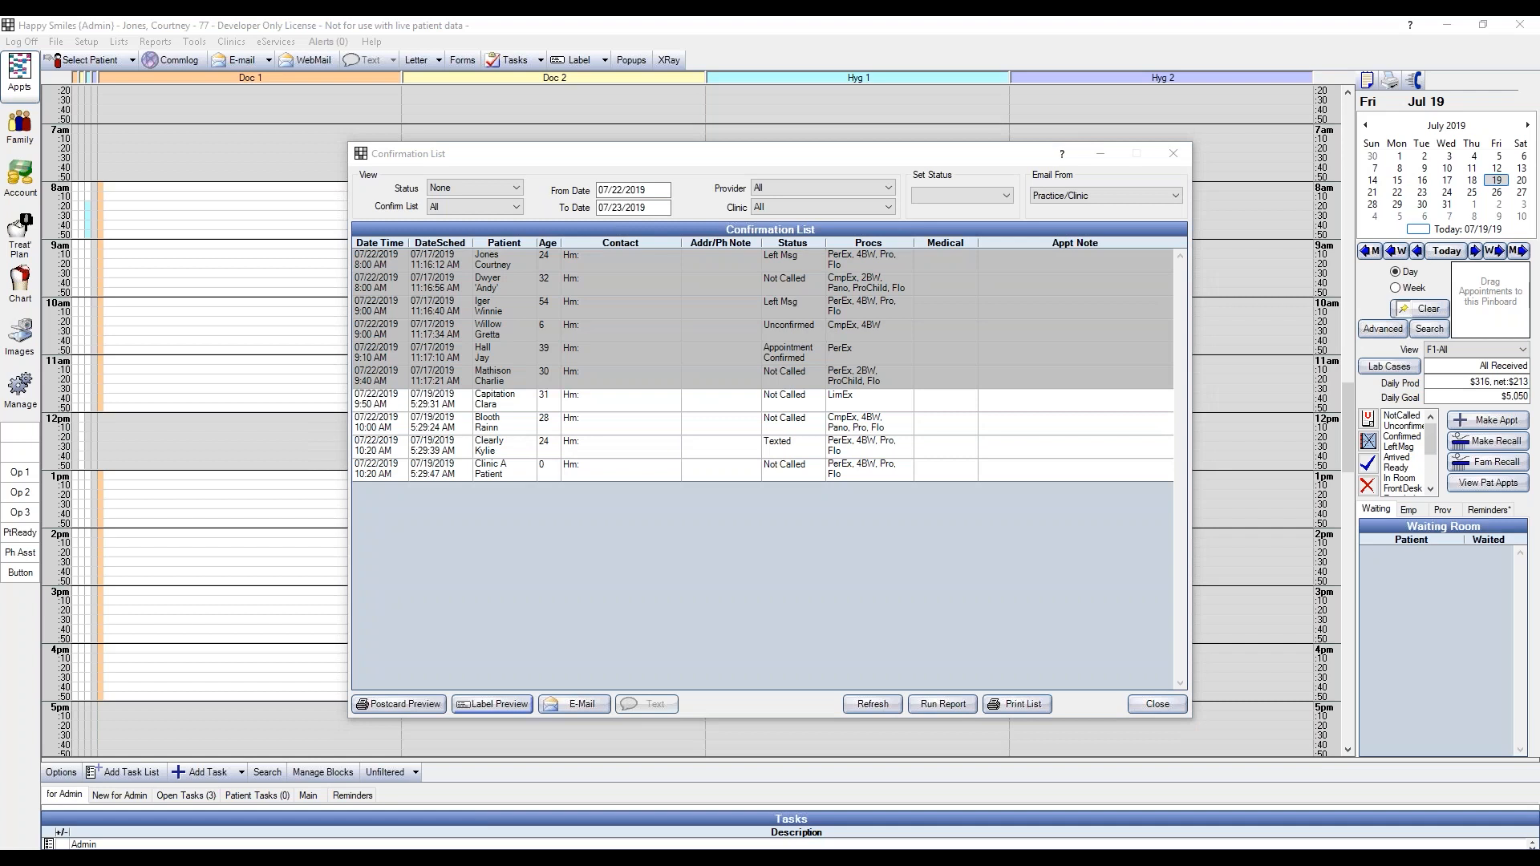
click(1031, 566)
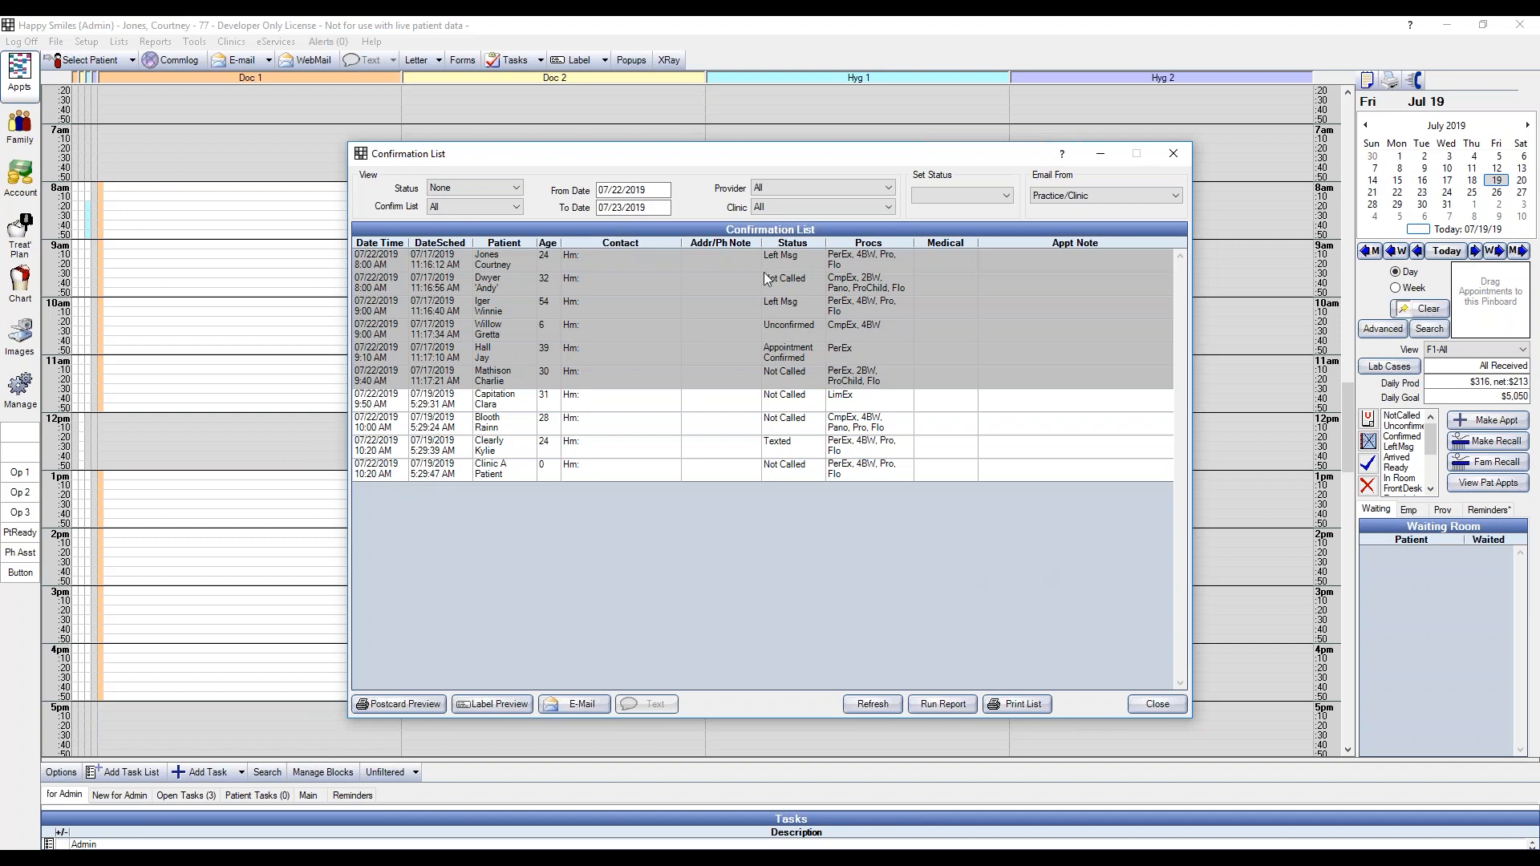
Run a confirmation report with all the standard fields for every listed appointment, then close the query results.
drag(763, 256, 749, 470)
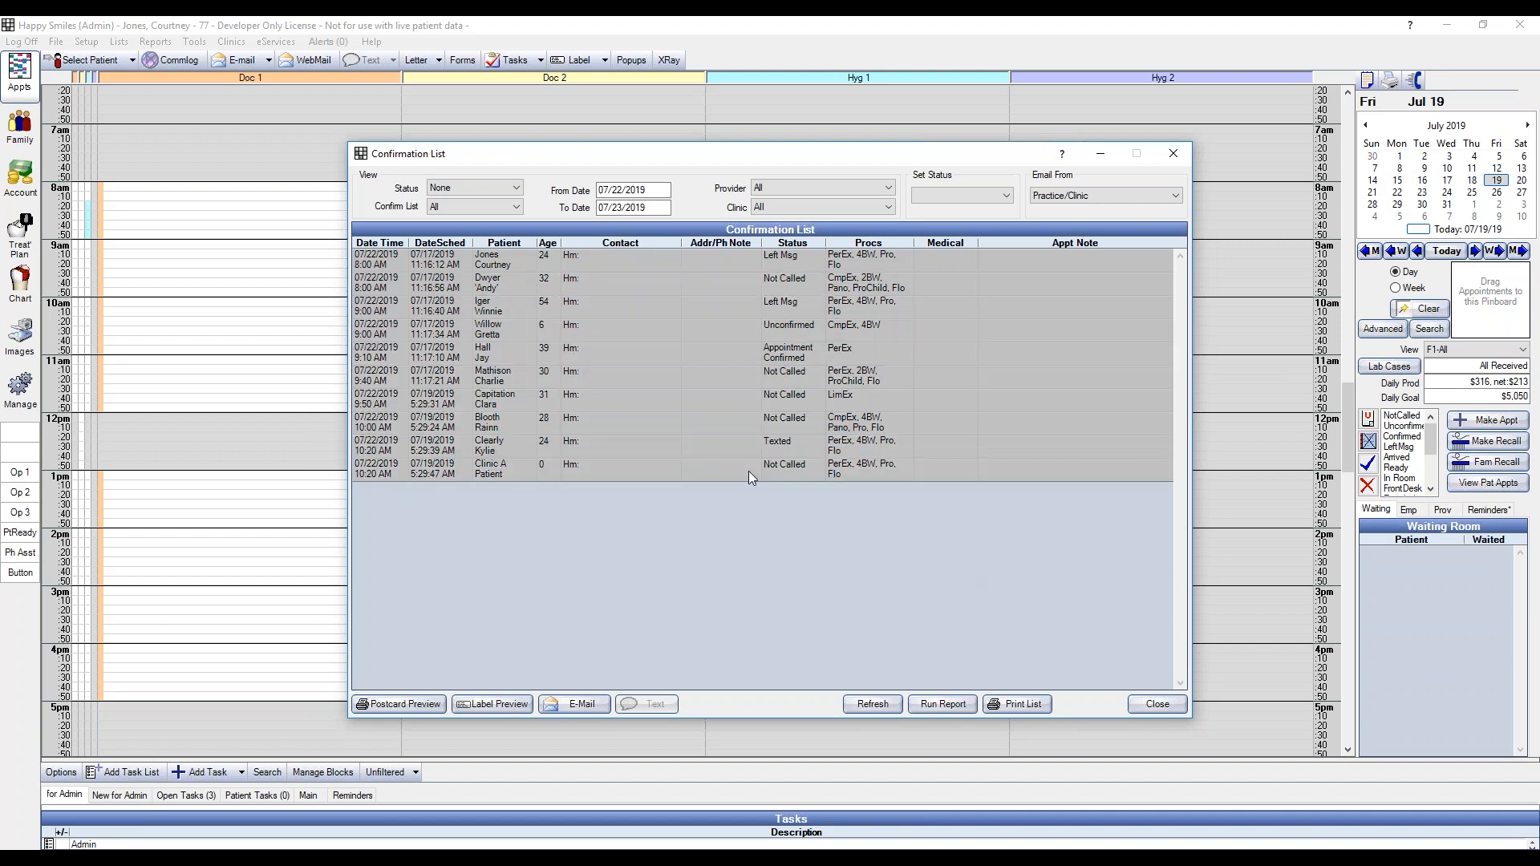
click(931, 709)
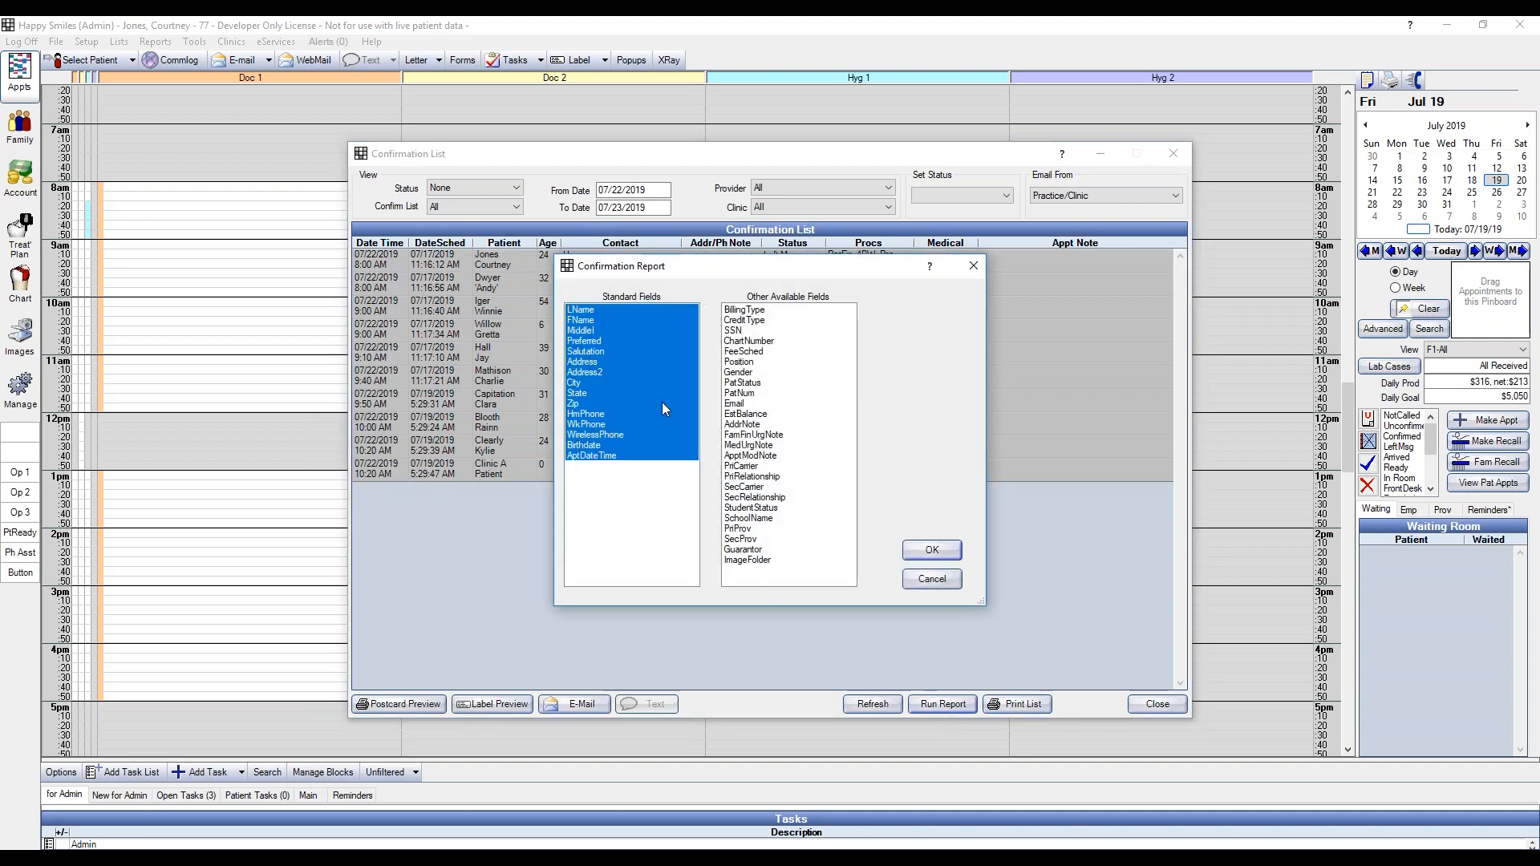
click(942, 550)
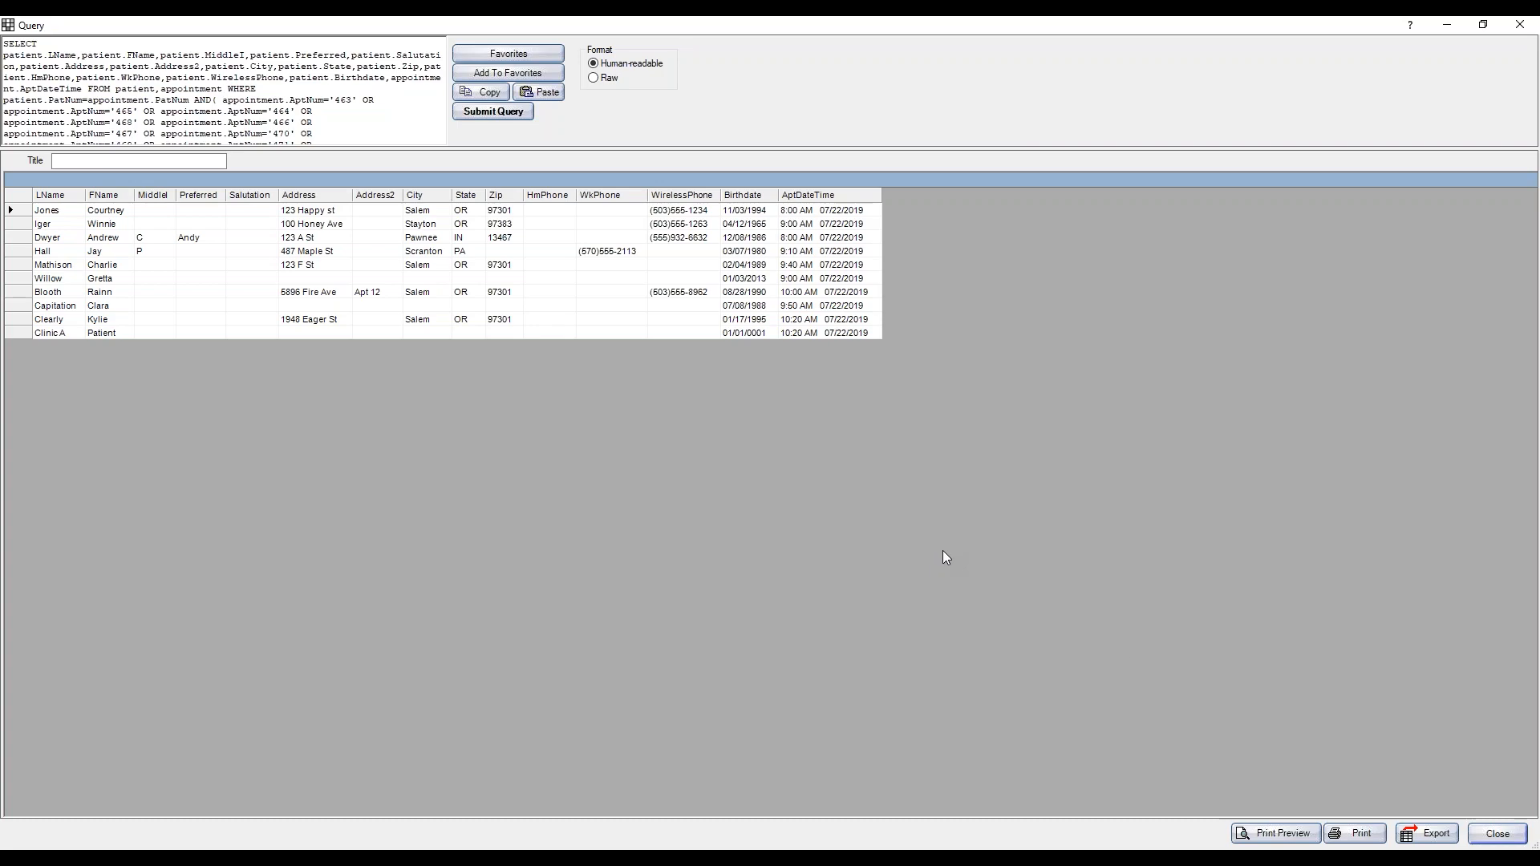
click(1496, 832)
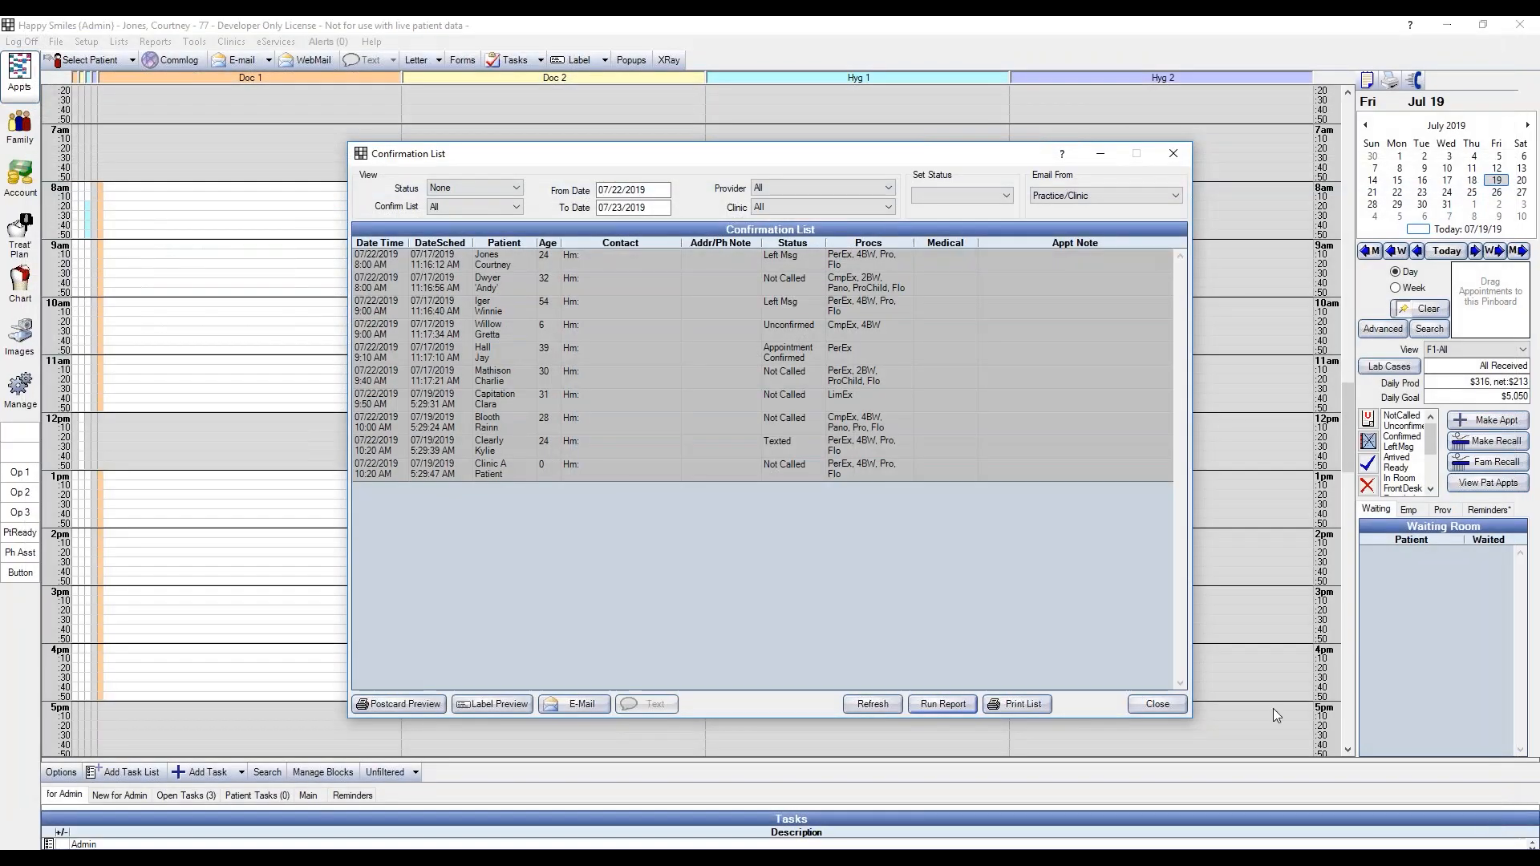